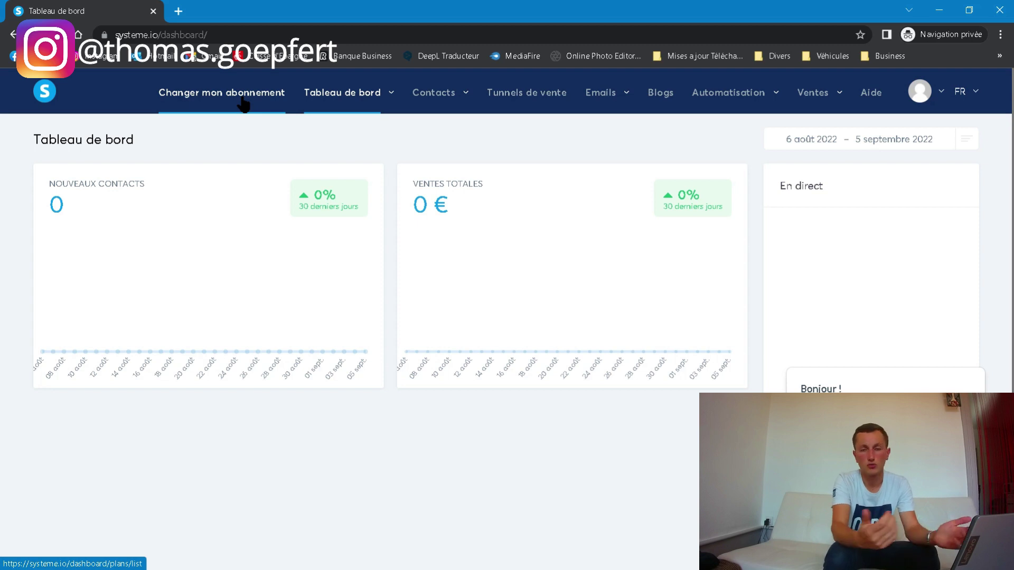
- Open the affiliate dashboard and review its statistics, affiliate link and marketplace offers
mouse_move(331, 106)
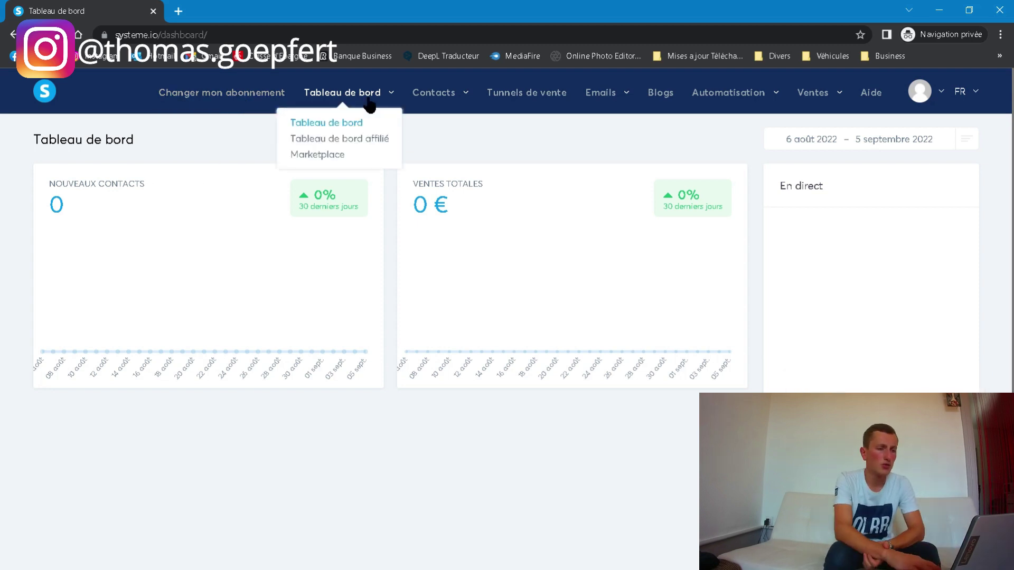
click(339, 139)
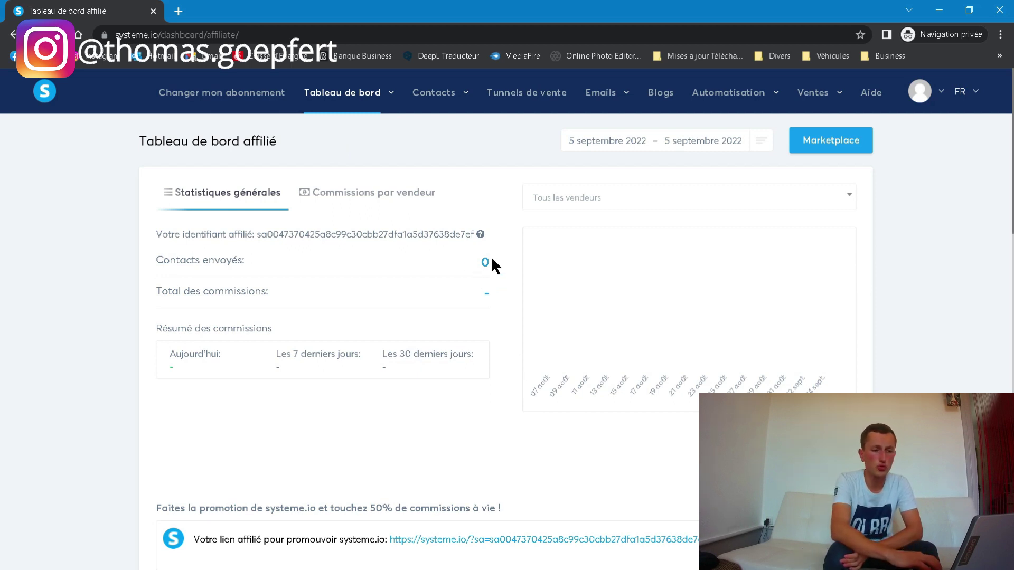
scroll(644, 378, down, 5)
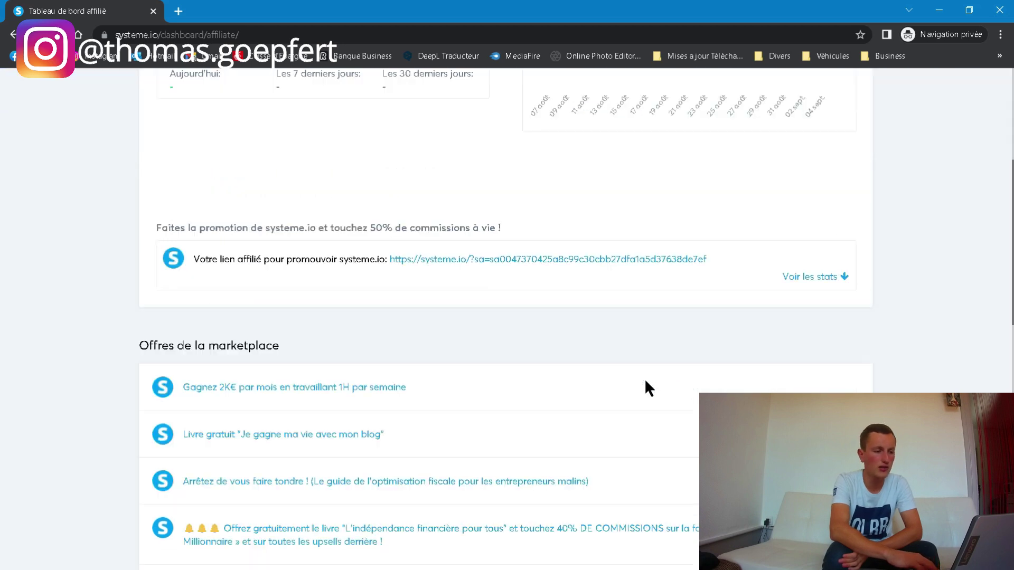
scroll(546, 352, down, 3)
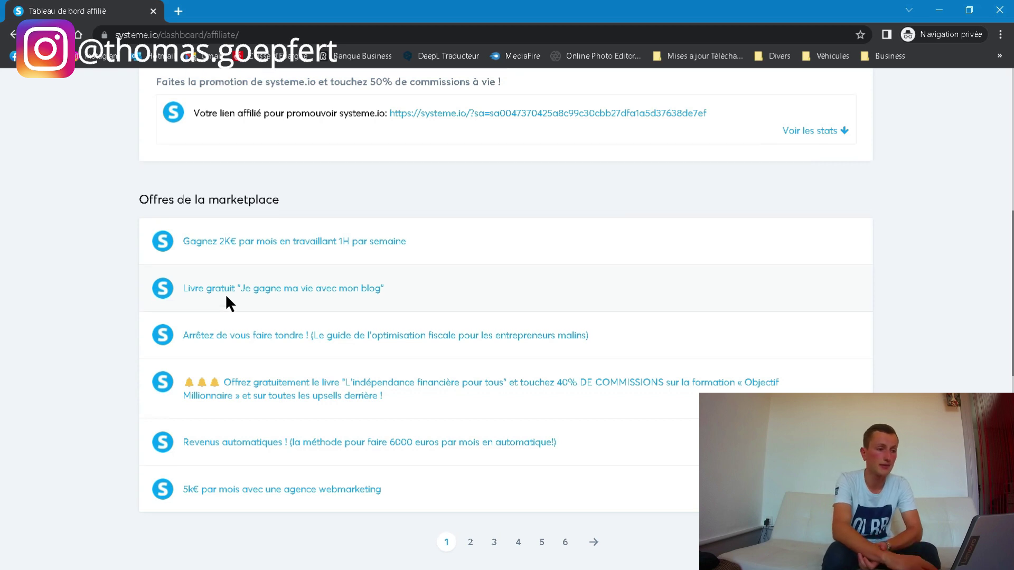
scroll(281, 185, up, 2)
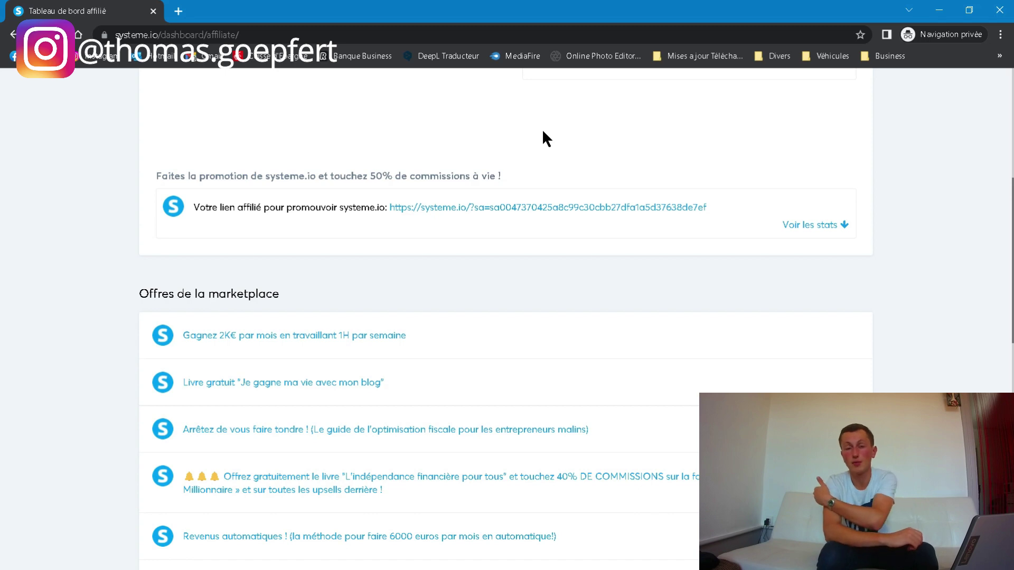
scroll(543, 132, up, 1)
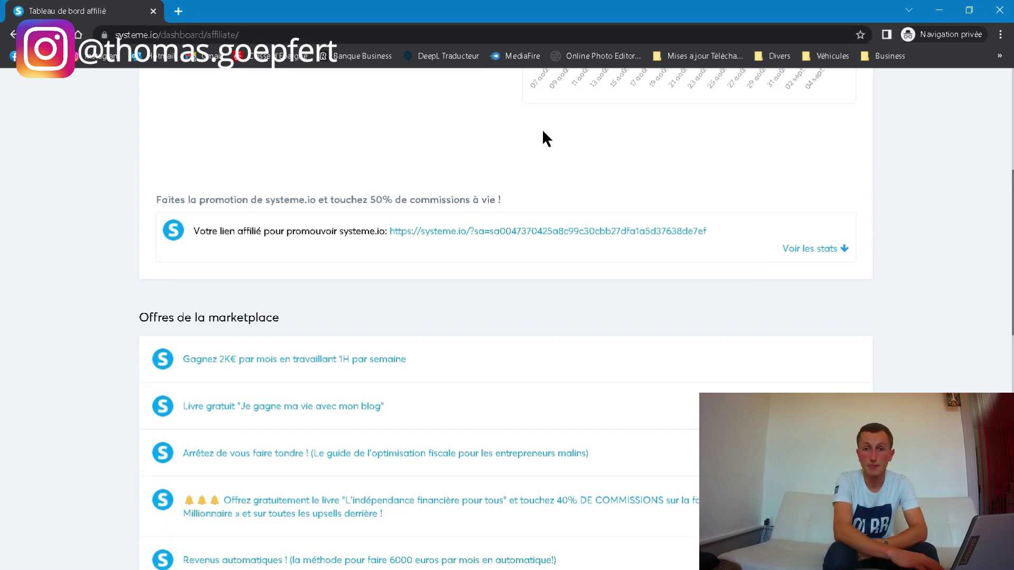
scroll(807, 196, up, 6)
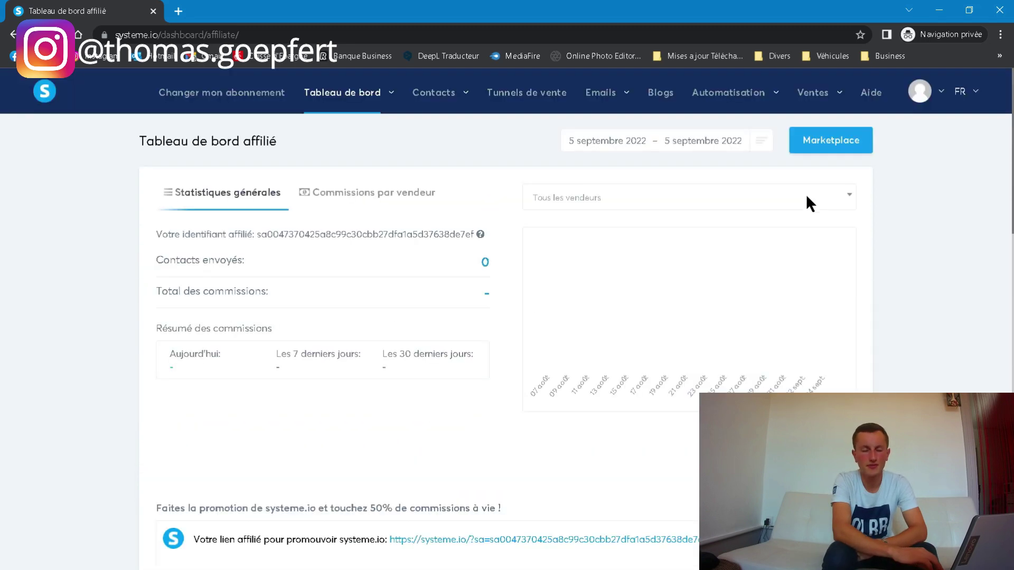
- Open the Marketplace and browse its affiliate offers with their commission rates
mouse_move(354, 109)
click(314, 156)
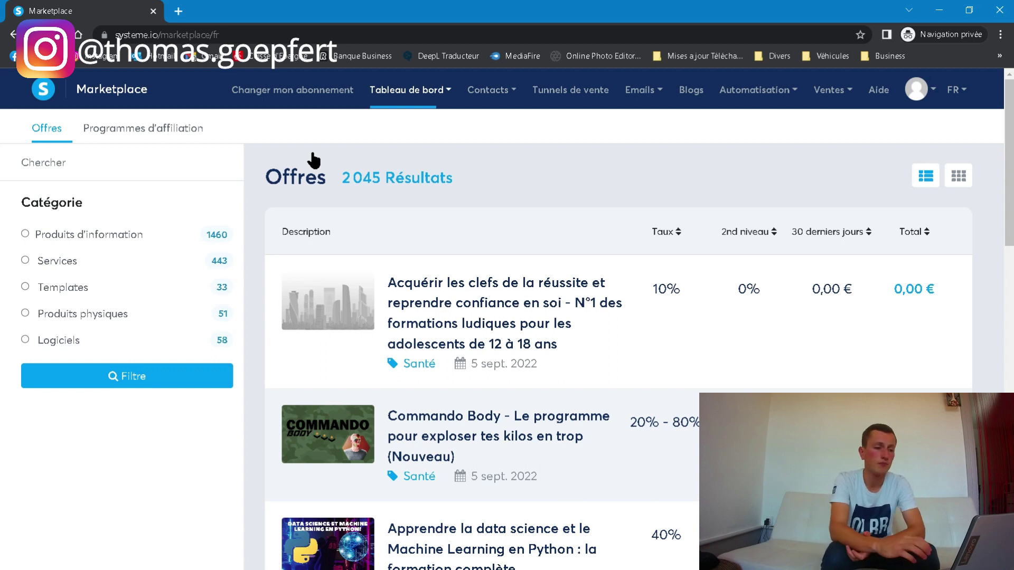
scroll(599, 363, down, 9)
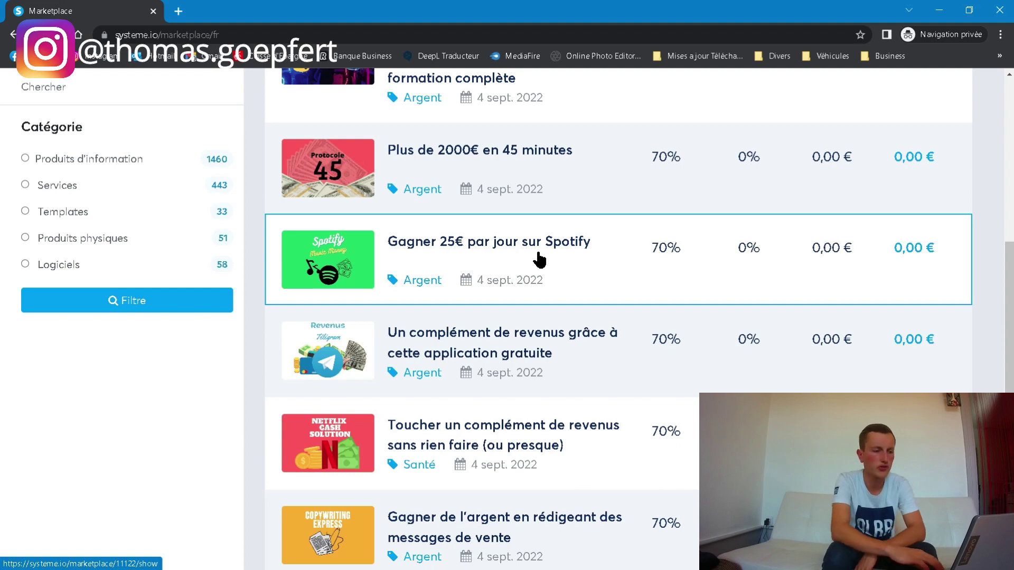
scroll(538, 259, up, 10)
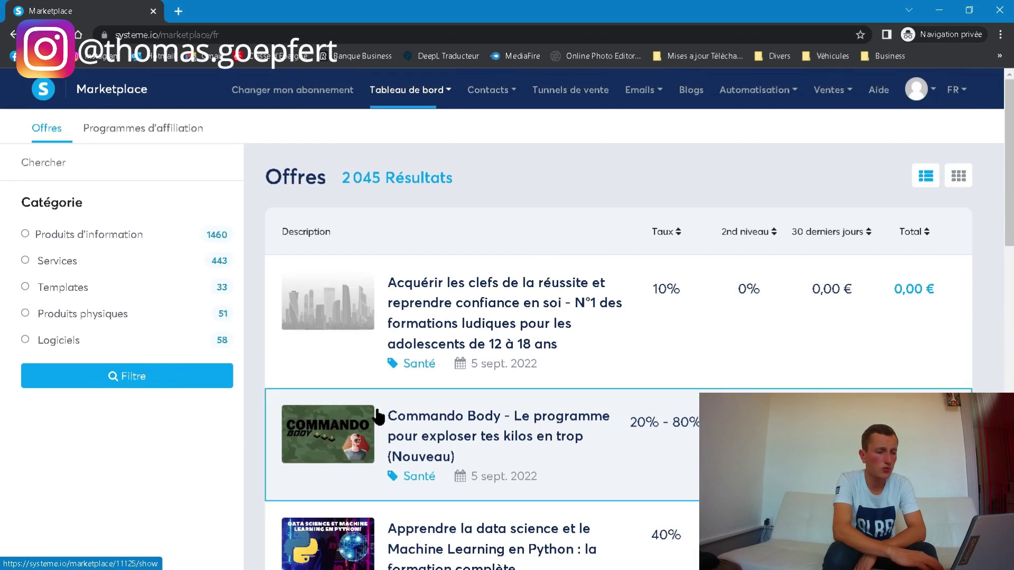
scroll(378, 417, down, 15)
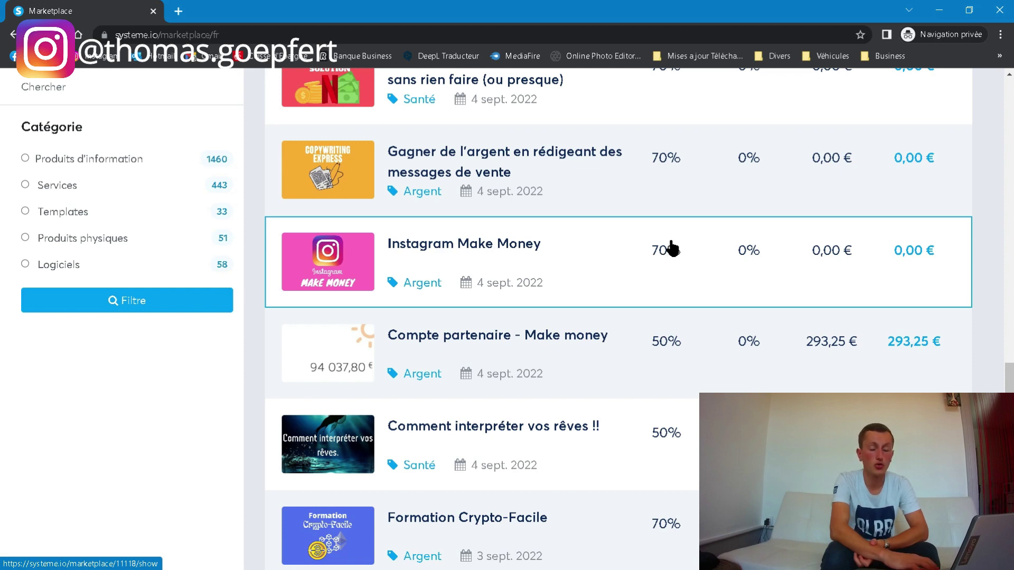
scroll(672, 248, up, 4)
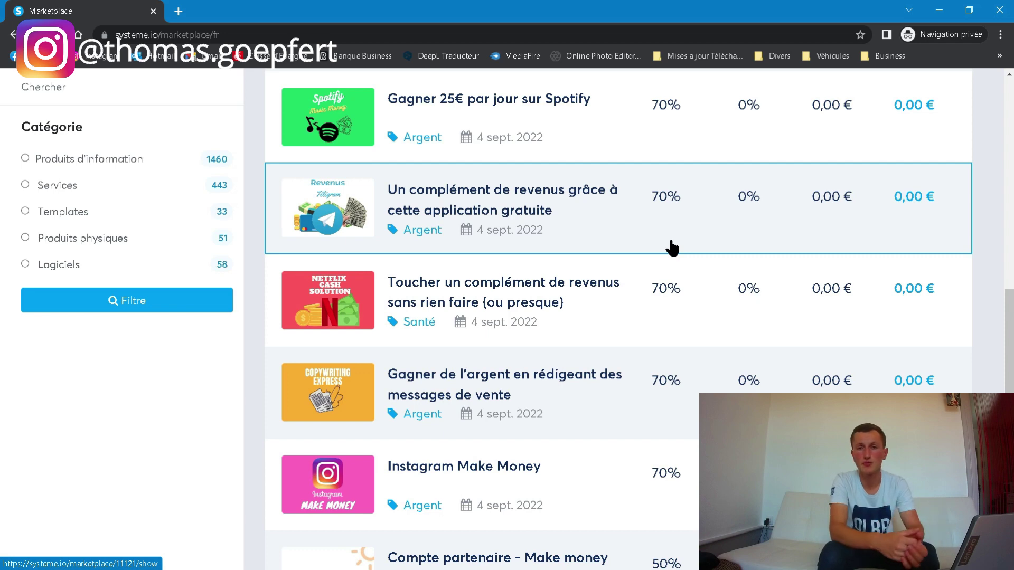
scroll(672, 248, up, 6)
- Open the contact list and review the available contact filters
mouse_move(503, 101)
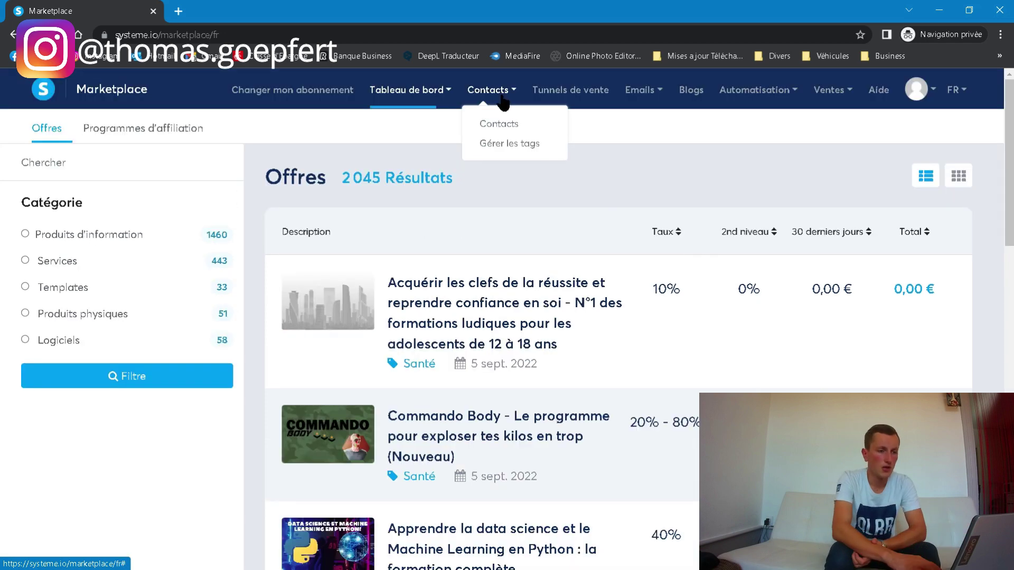
click(500, 123)
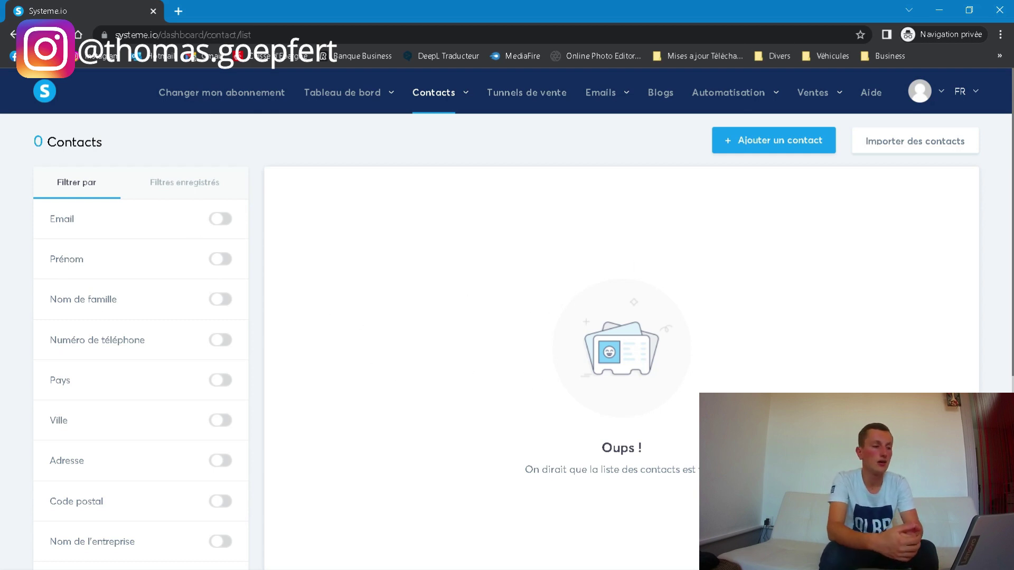
scroll(116, 446, down, 5)
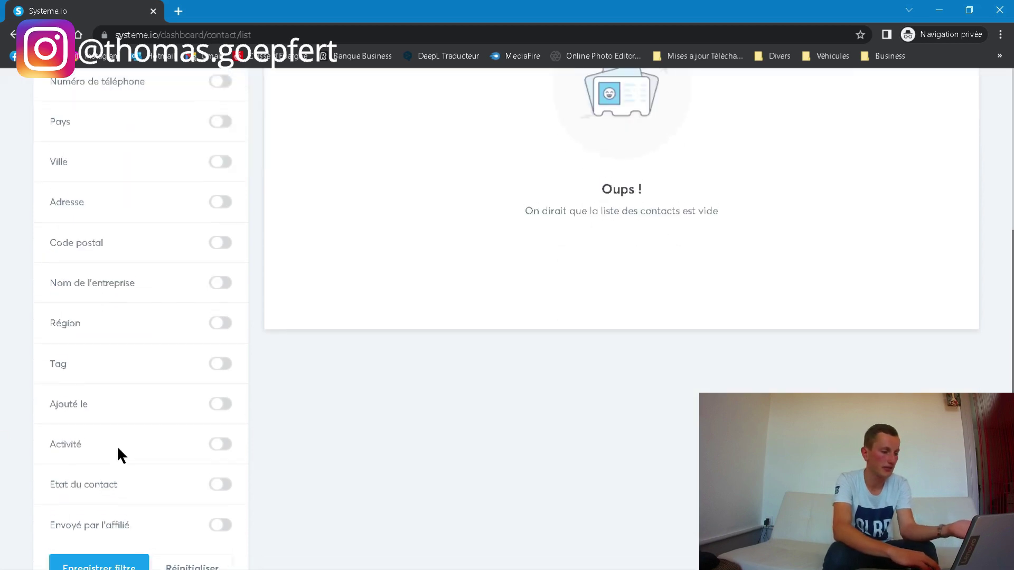
scroll(135, 442, up, 5)
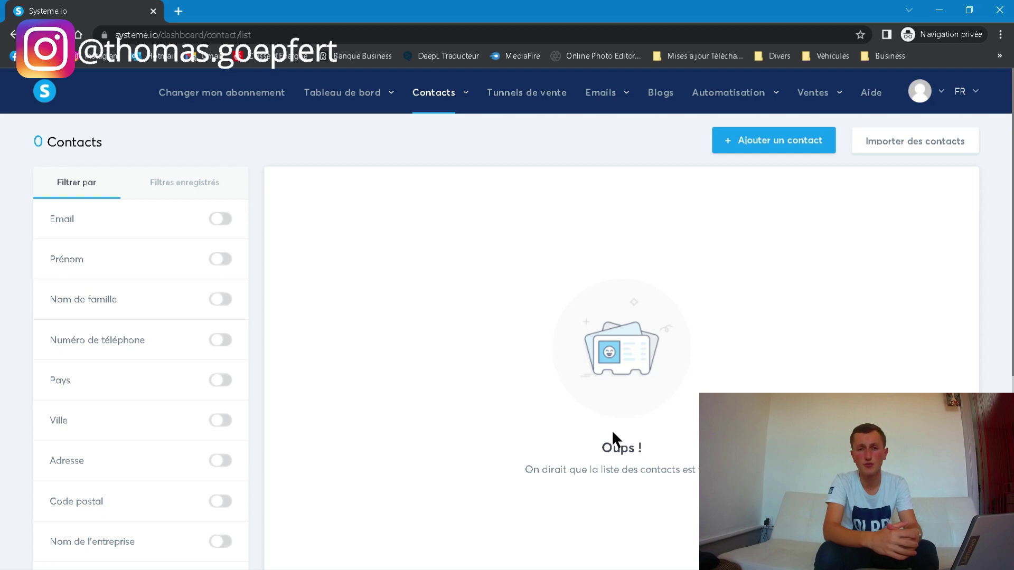
- Create a "Vendez vos produits" sales funnel named "Youtube formation" and apply the blue "Nom du produit" template to its order page
click(546, 99)
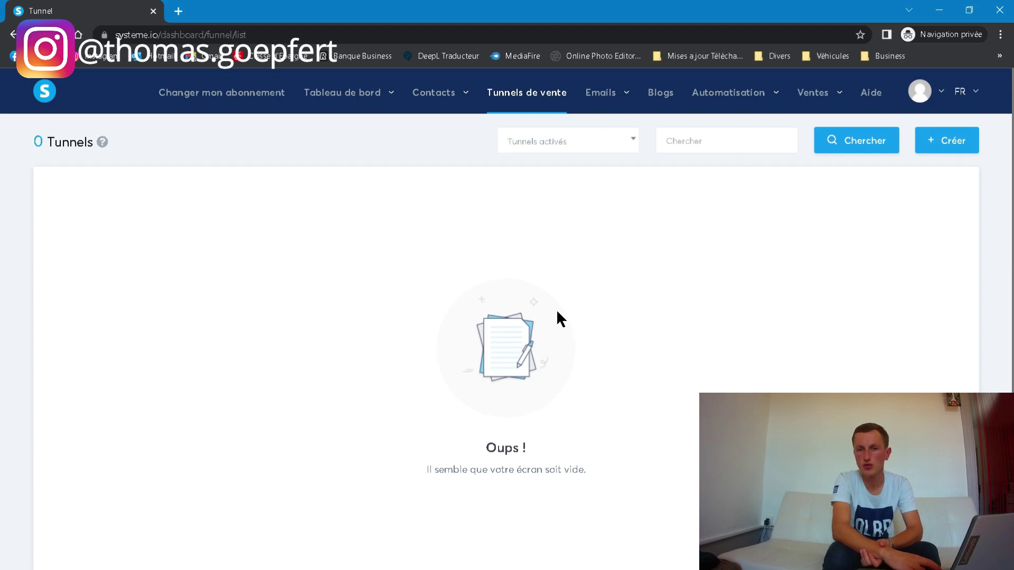
click(955, 143)
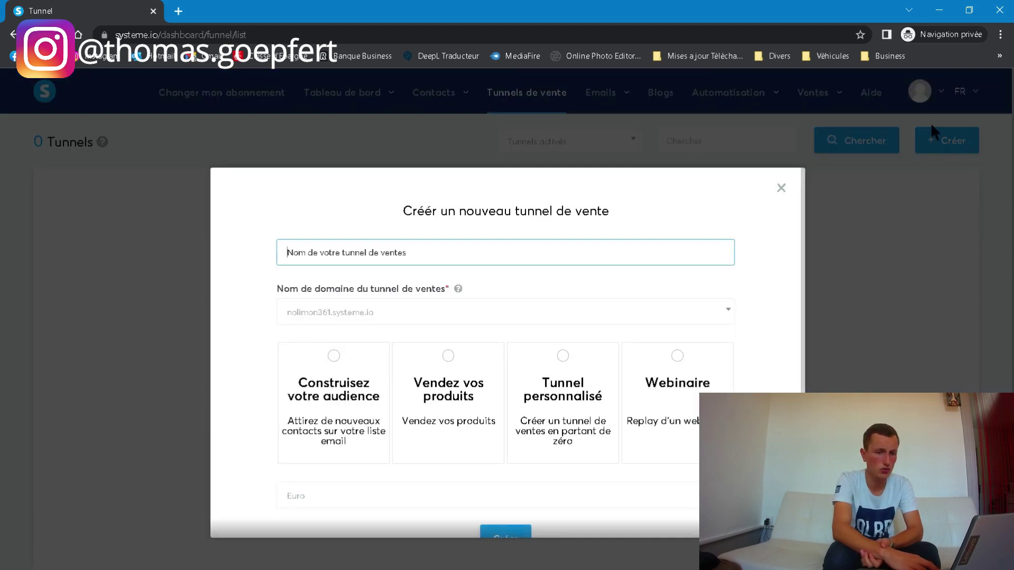
scroll(494, 280, down, 1)
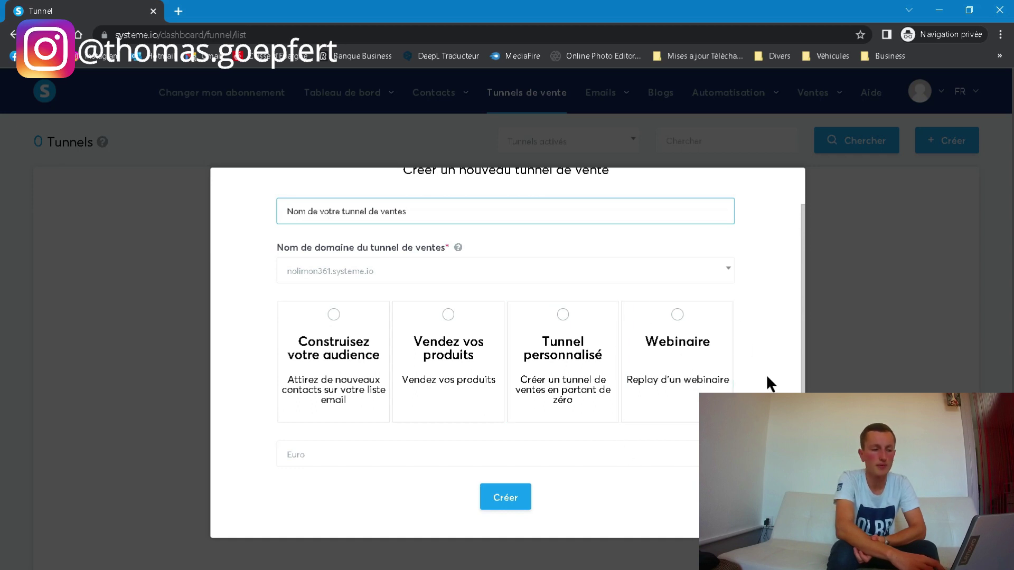
click(447, 336)
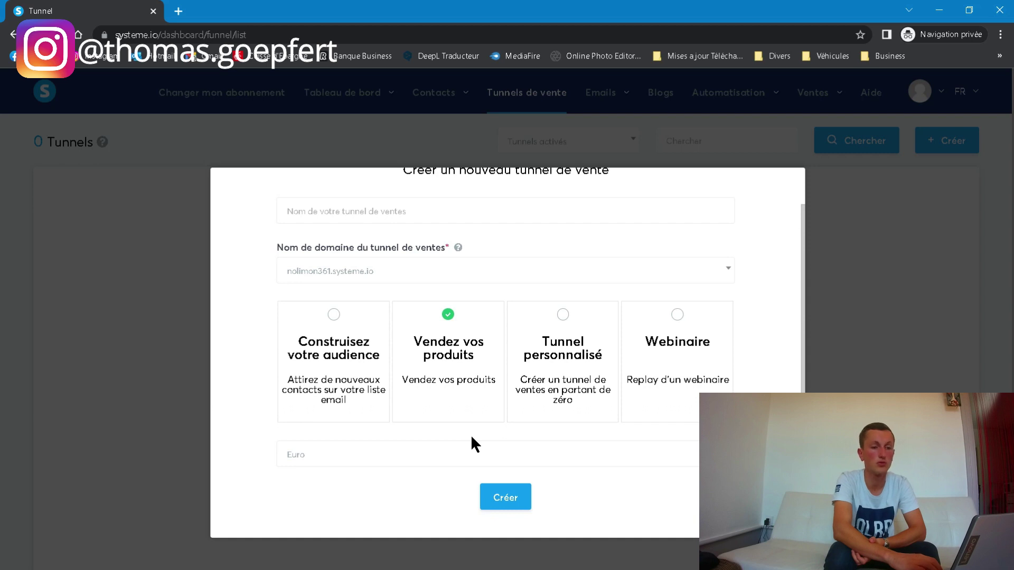
click(523, 494)
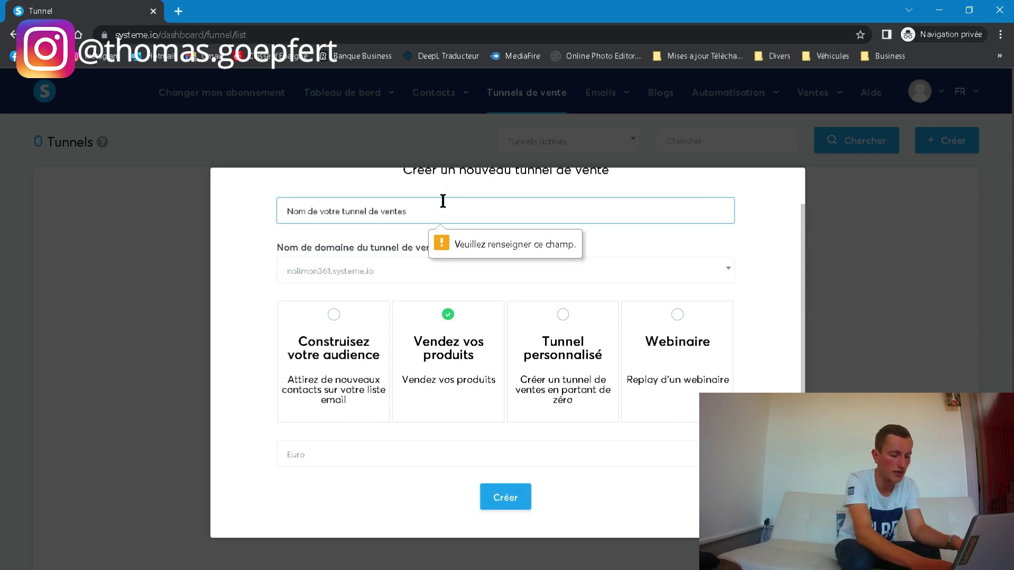
text(Youtube formation)
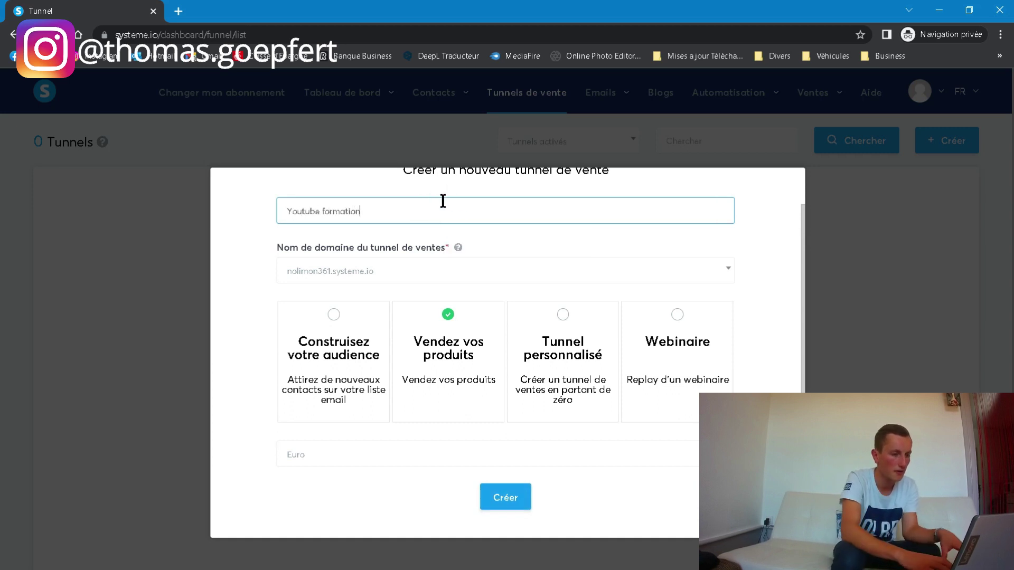
click(519, 499)
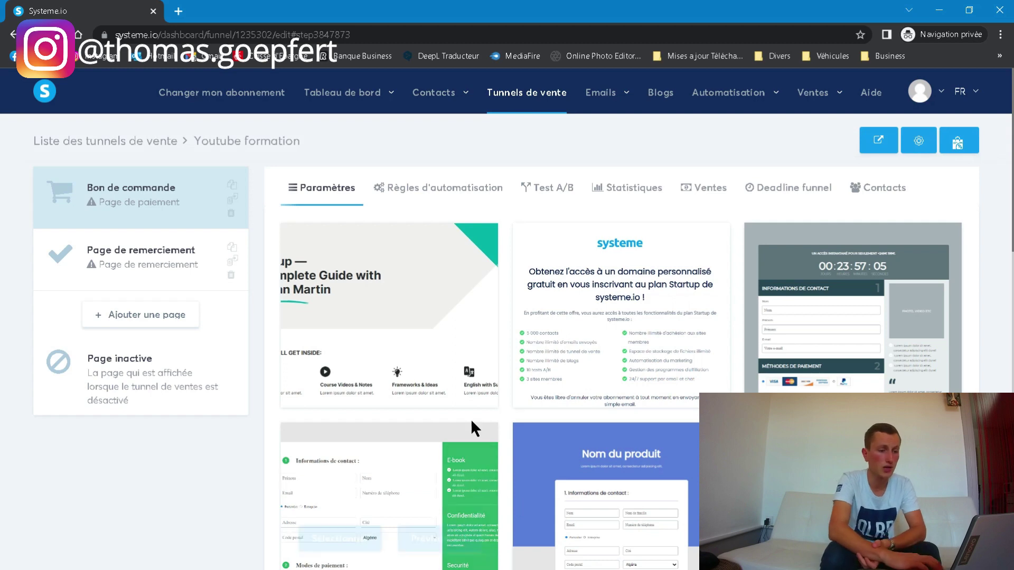
scroll(984, 265, down, 5)
mouse_move(670, 224)
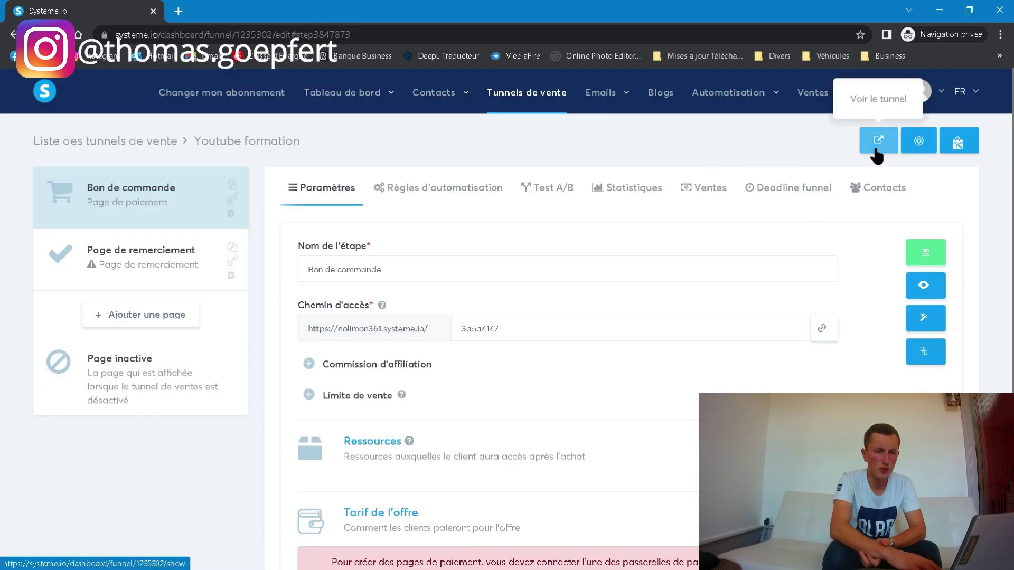
- View the funnel's live order page, examine its contact, payment and order sections, and return to the funnel settings
click(875, 149)
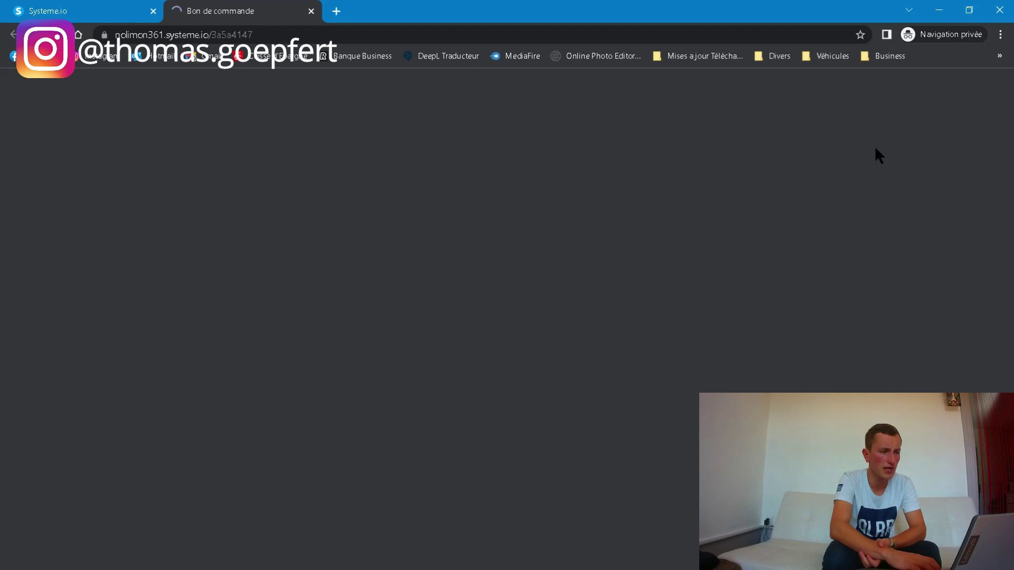
scroll(649, 280, down, 2)
scroll(649, 280, up, 2)
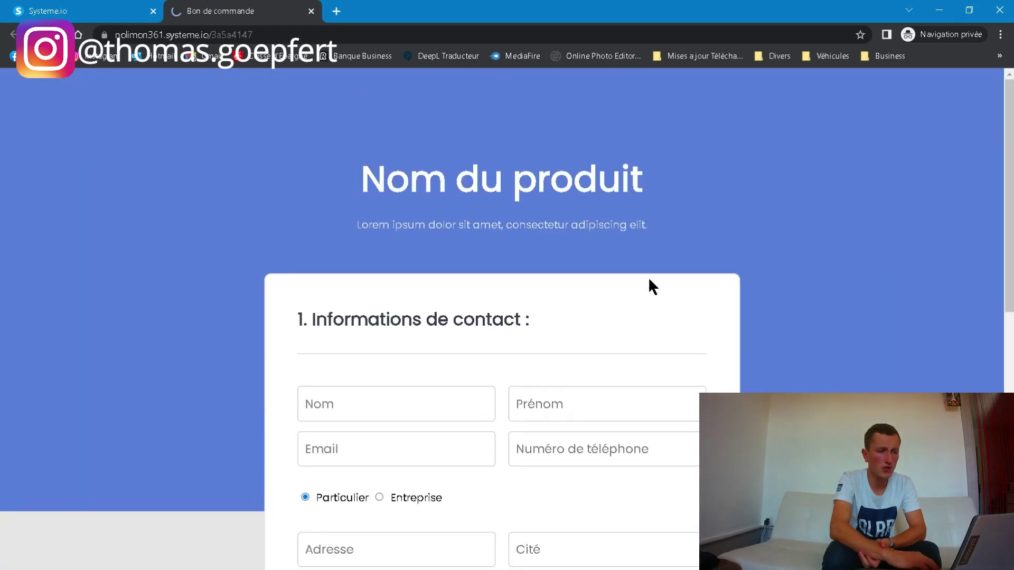
scroll(650, 280, down, 5)
scroll(520, 138, up, 5)
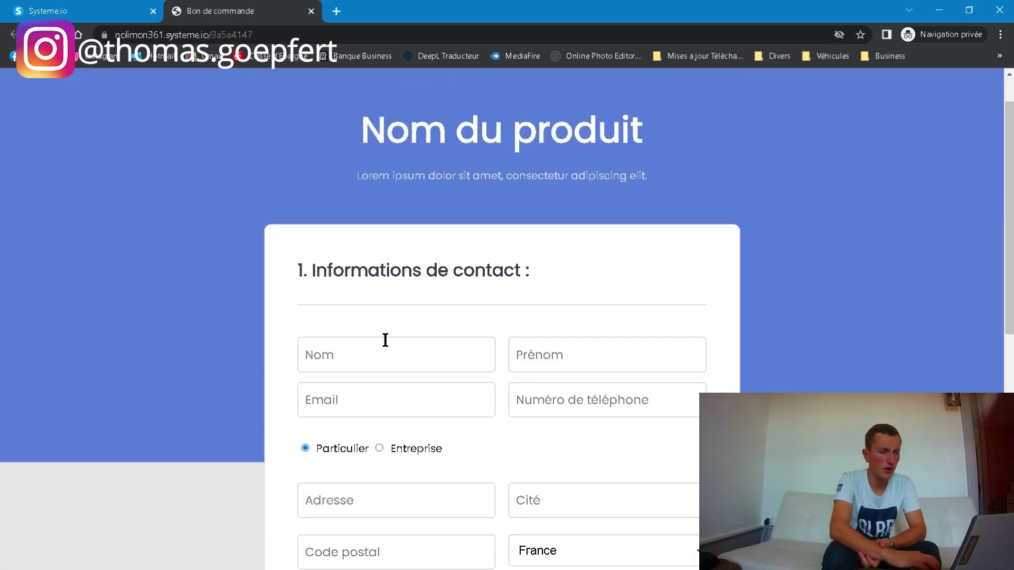
scroll(385, 340, down, 9)
scroll(385, 341, up, 5)
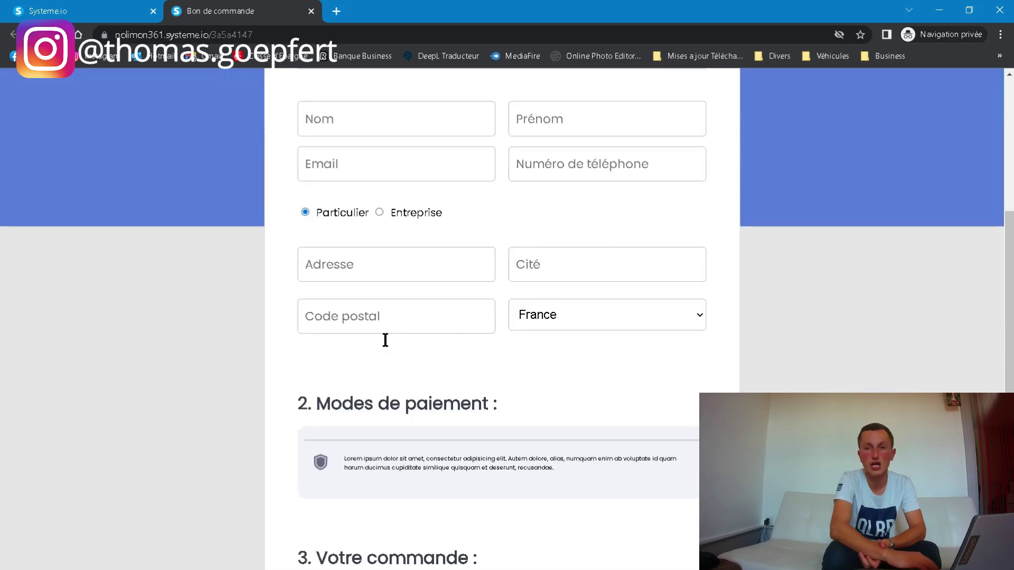
scroll(386, 340, up, 5)
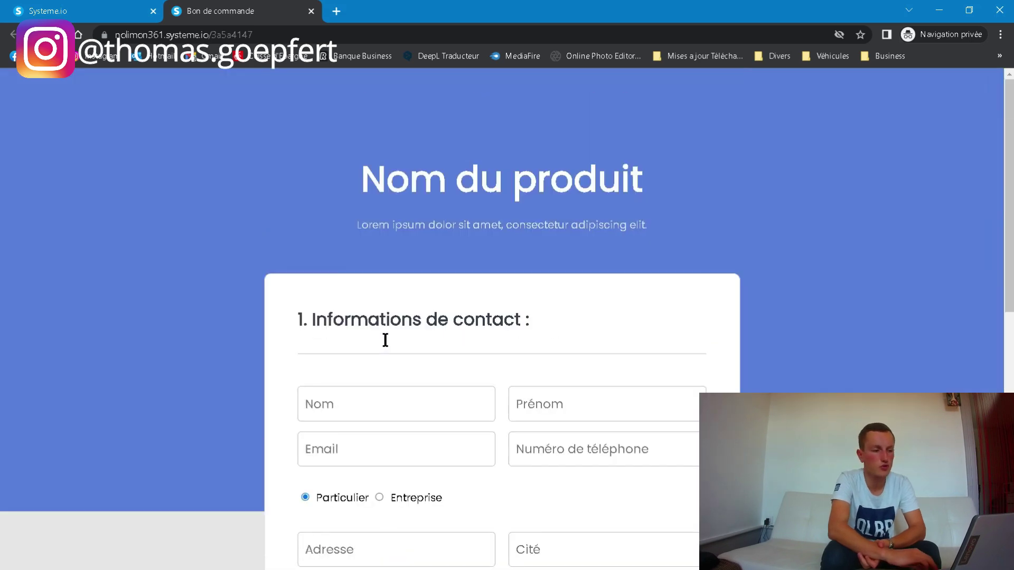
click(311, 11)
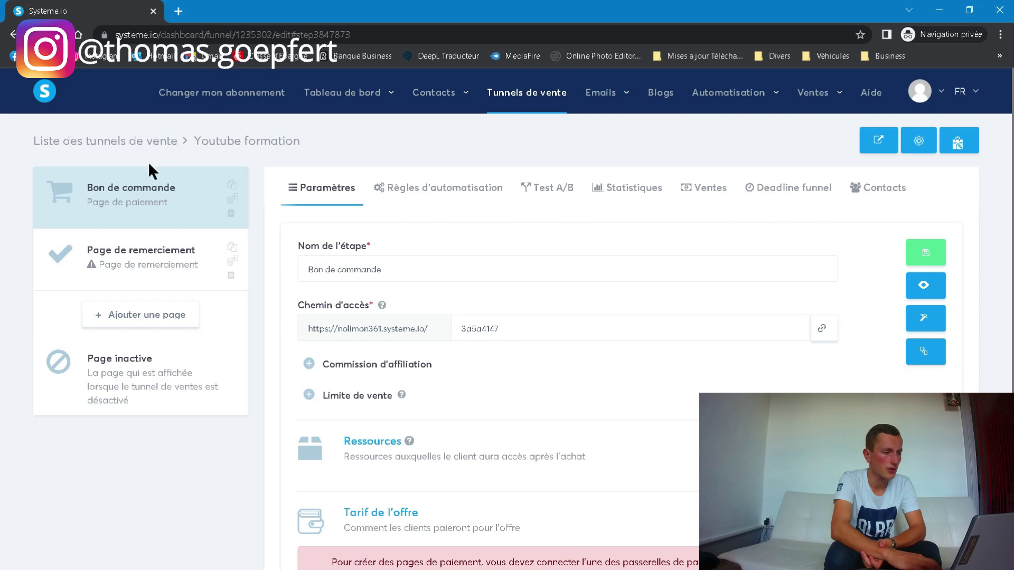
- Add a funnel page named "Page de ventre" of type "Page de capture", using the orange "Lancez votre business maintenant" template
click(175, 317)
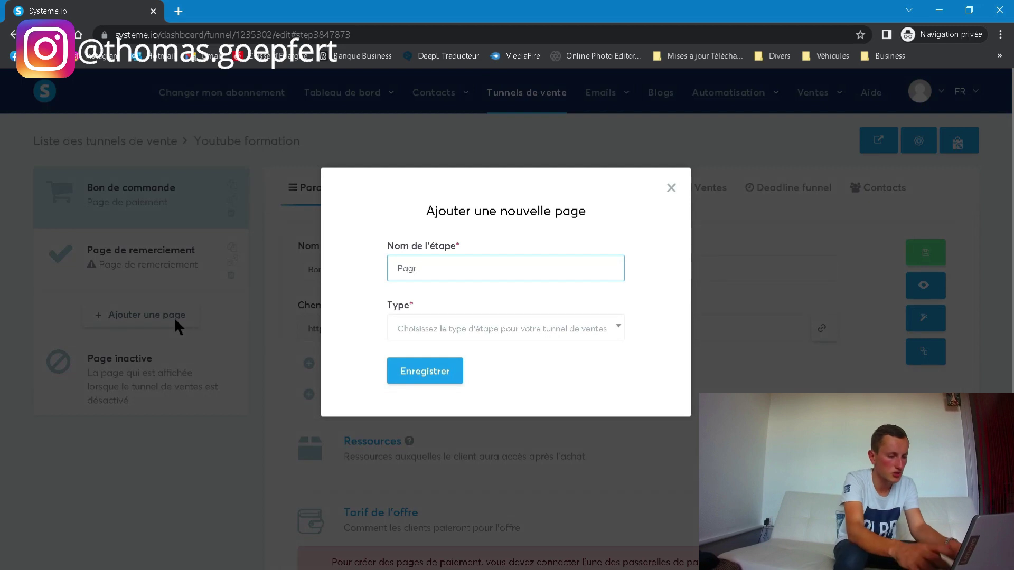
text(Page de ventre)
click(474, 326)
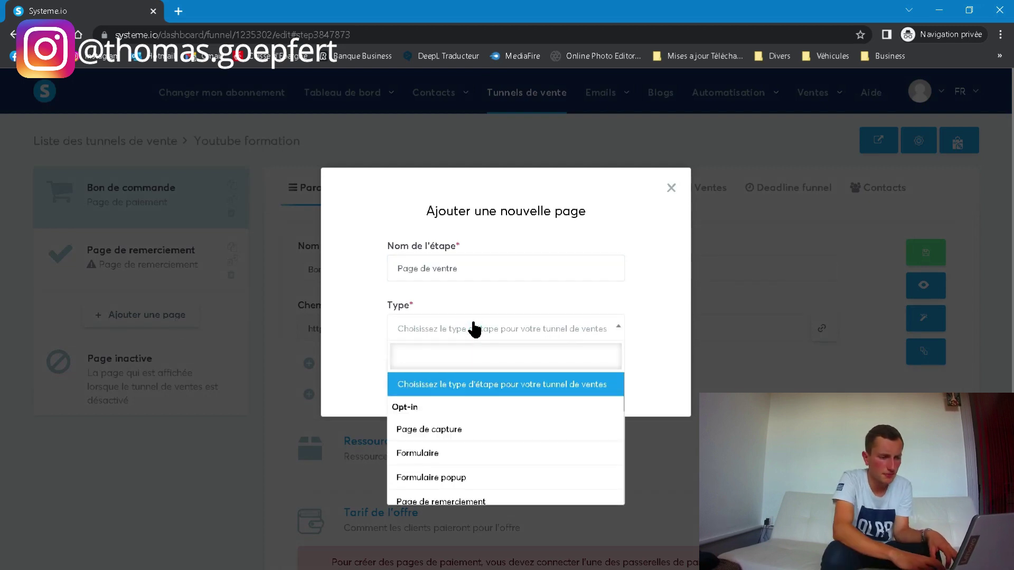
click(482, 430)
click(431, 372)
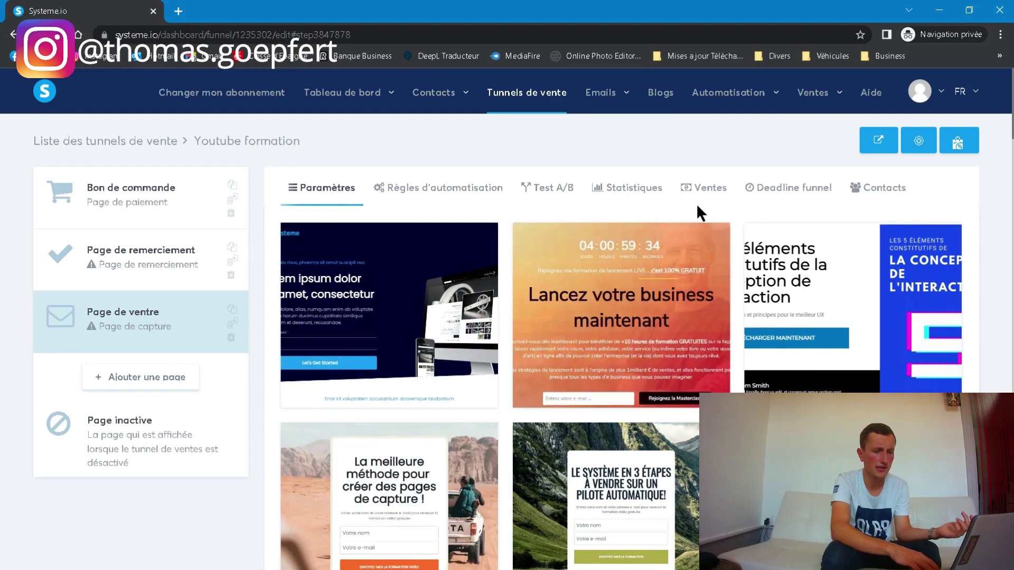
scroll(696, 204, down, 2)
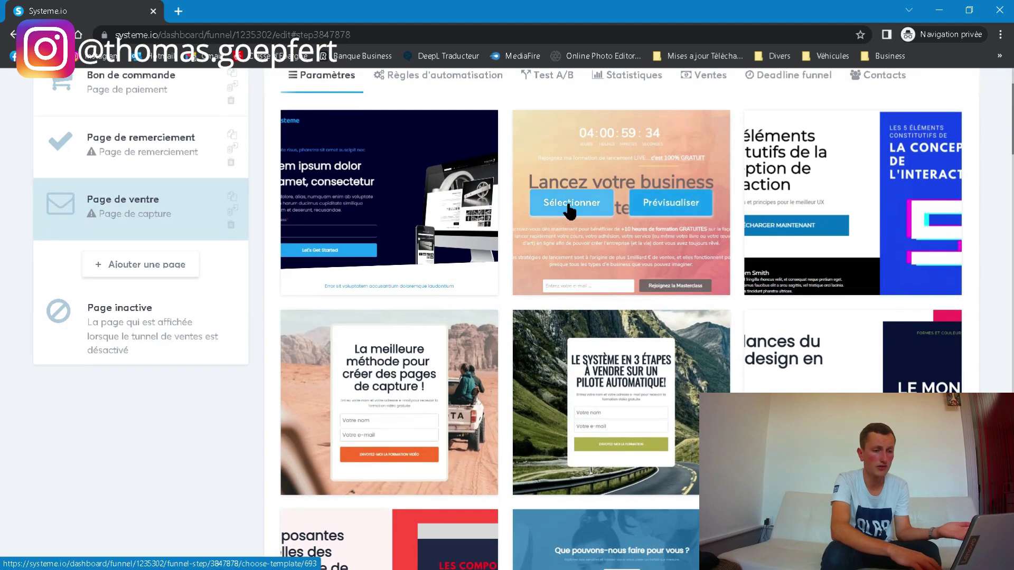
click(570, 206)
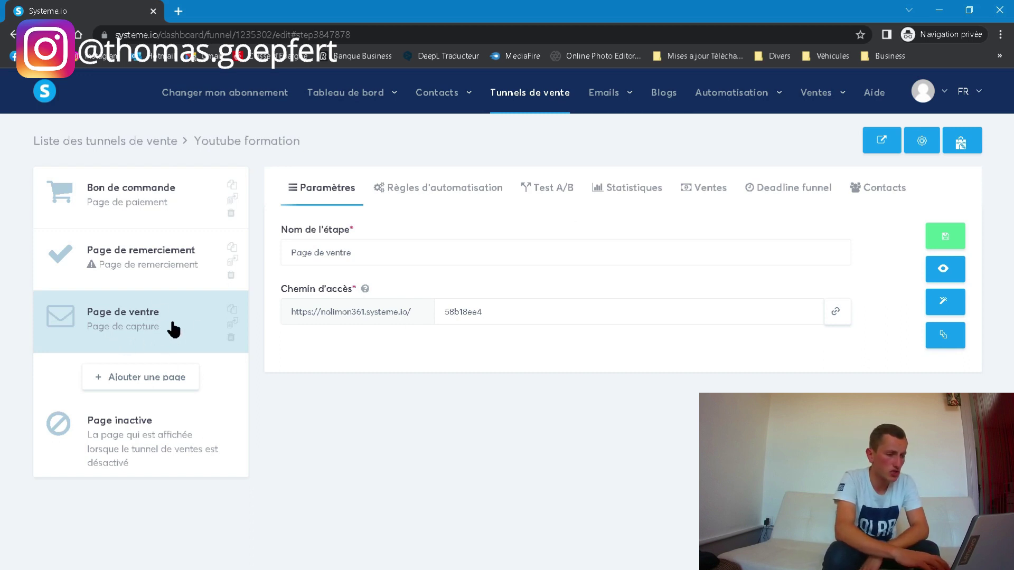
- Move the "Page de ventre" step to the first place in the funnel and open the funnel's live page
drag(142, 328, 145, 210)
click(141, 192)
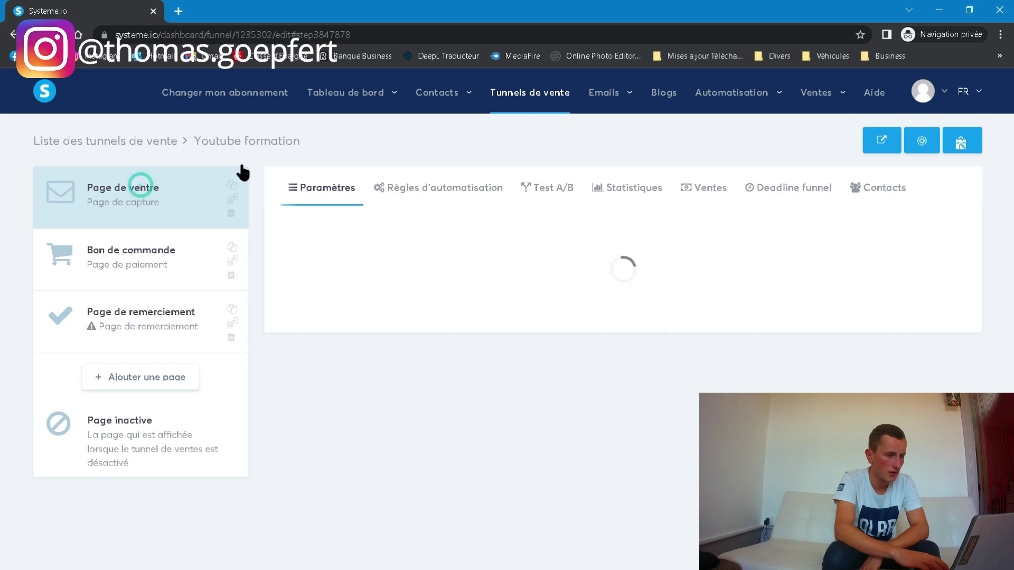
click(877, 140)
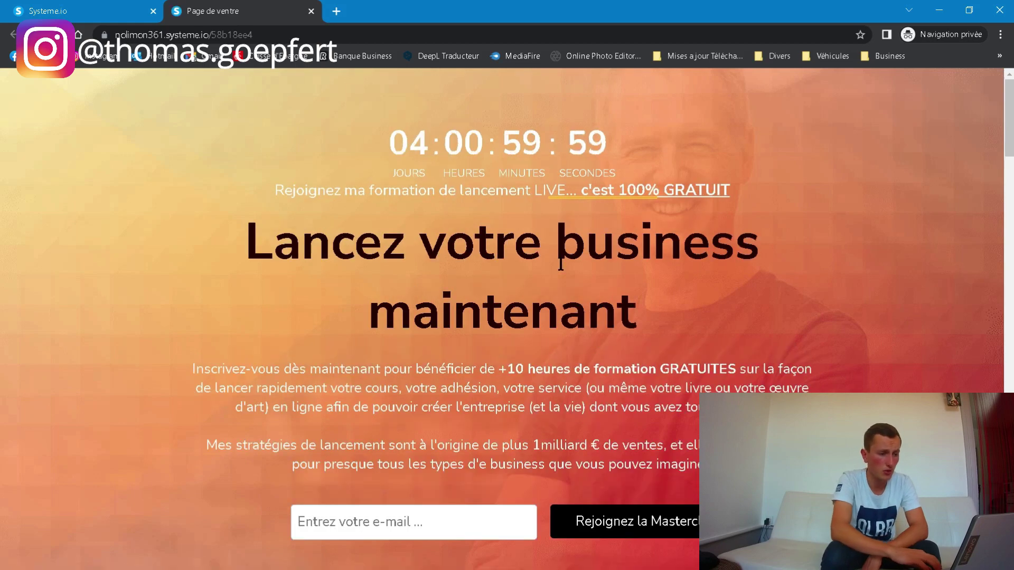
- Examine the live capture page from its countdown and headline down to the lower text sections, and return to the funnel settings
scroll(369, 248, down, 3)
scroll(423, 258, up, 3)
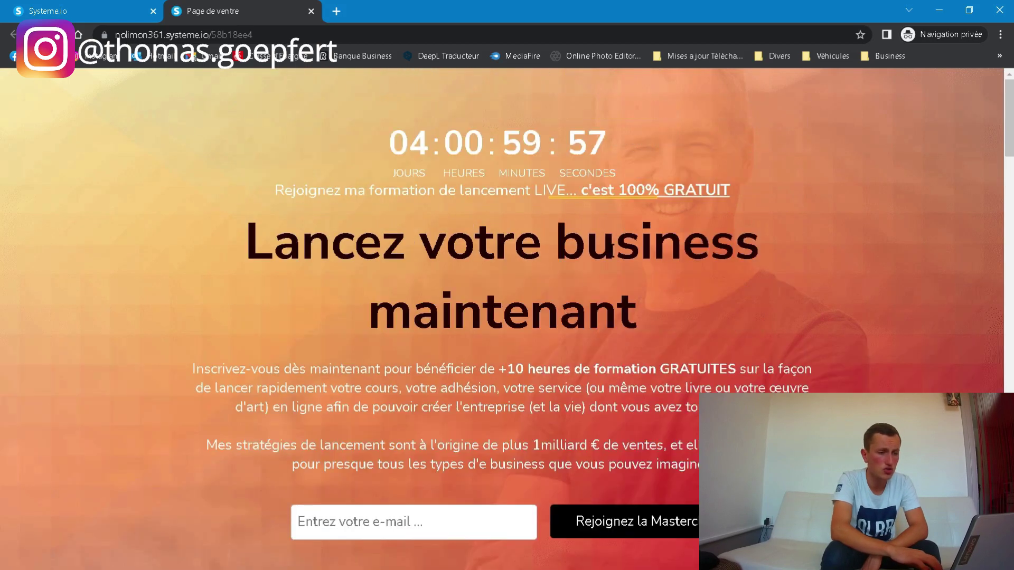
scroll(612, 257, down, 10)
scroll(455, 265, down, 20)
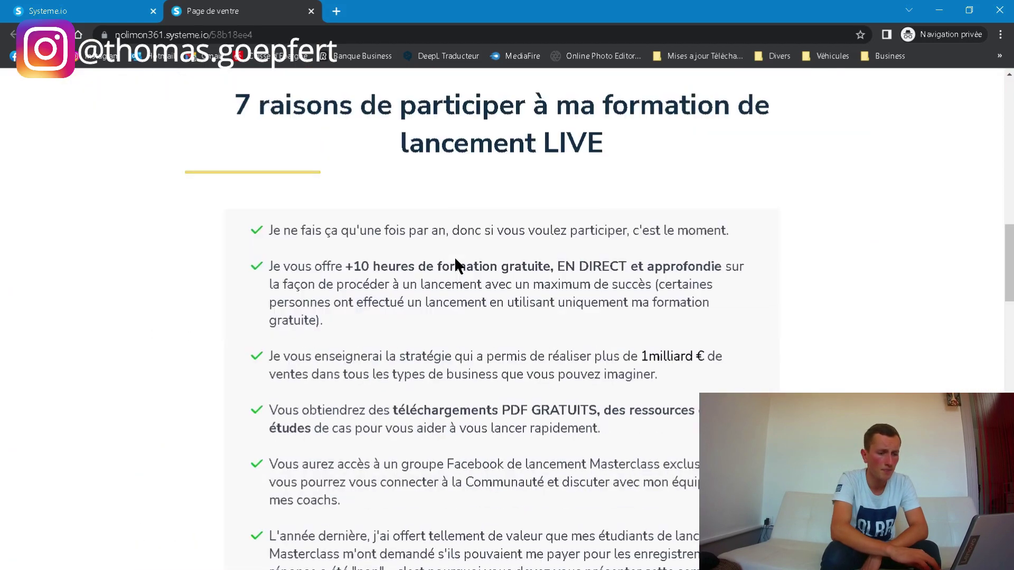
scroll(454, 259, down, 10)
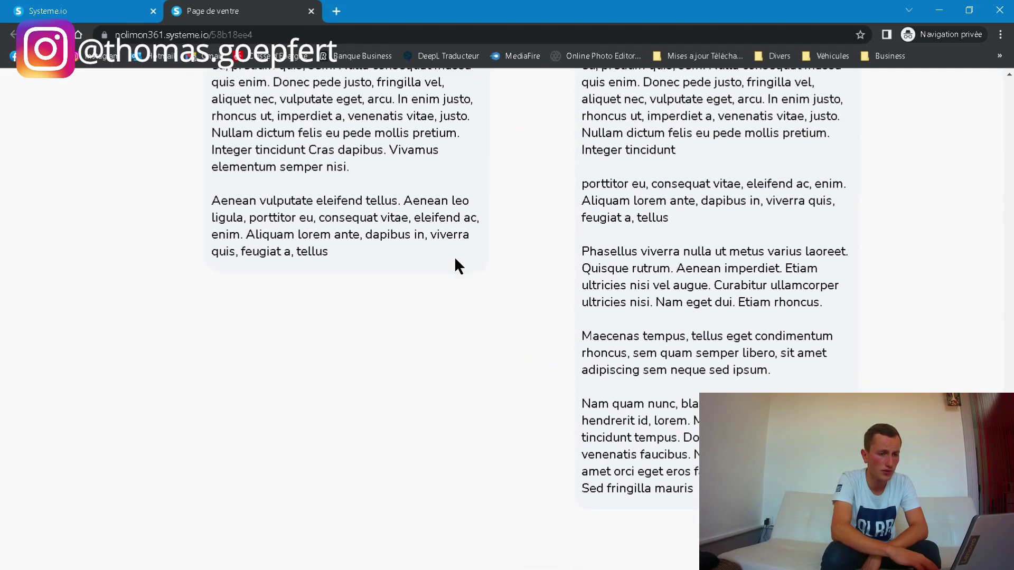
scroll(623, 317, up, 20)
scroll(623, 317, up, 20)
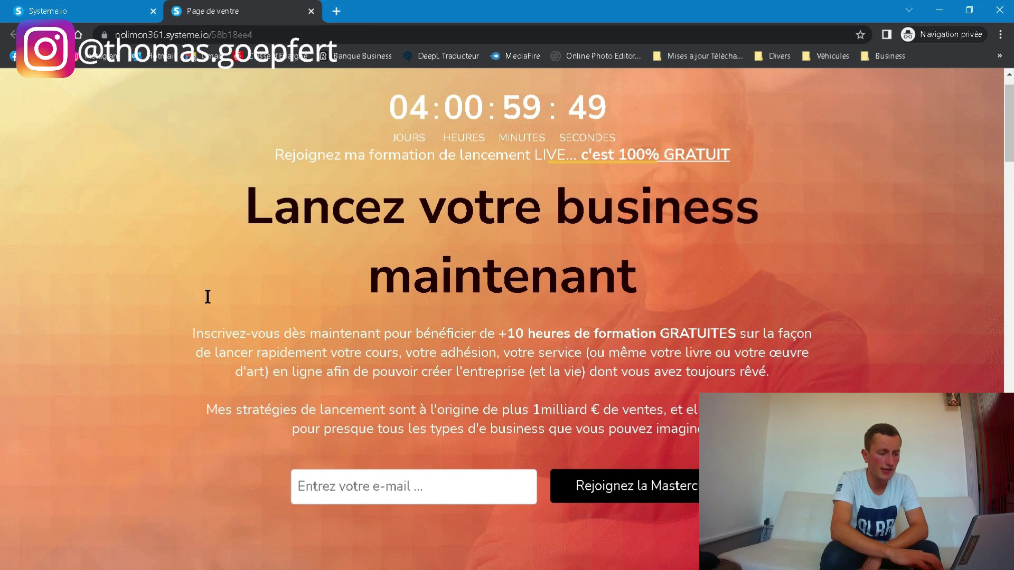
key(ctrl+shift+Tab)
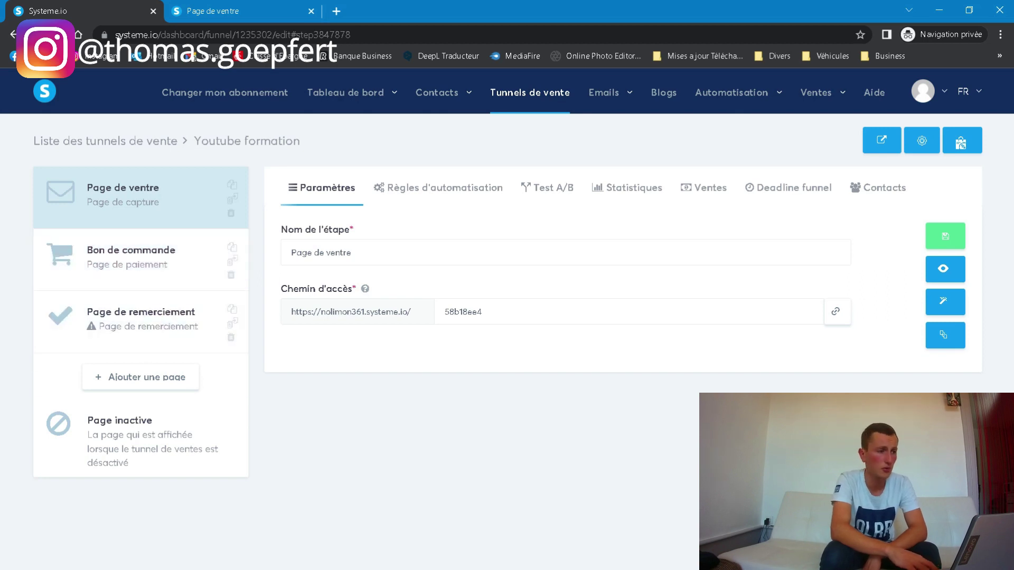
click(221, 12)
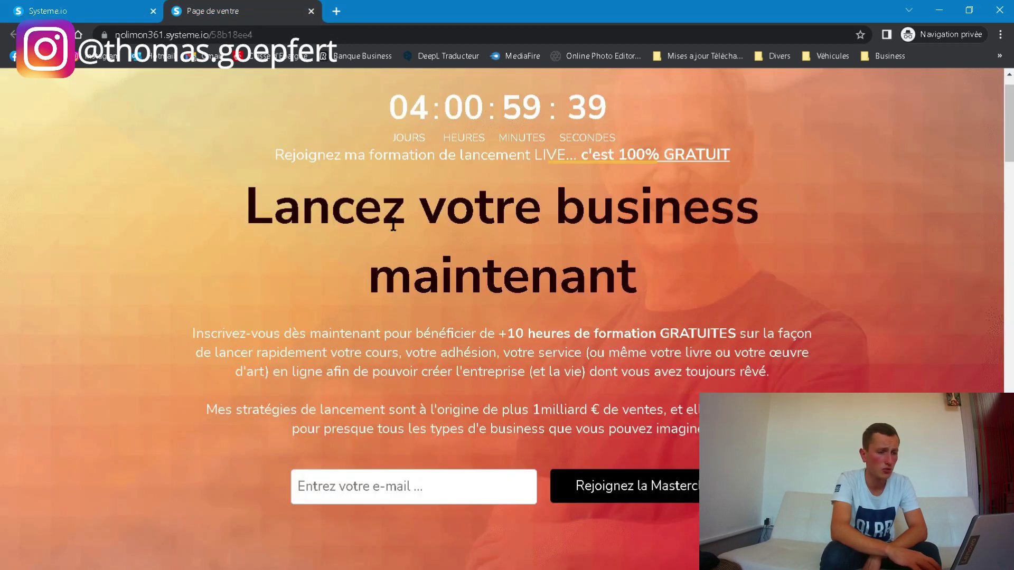
drag(249, 222, 235, 204)
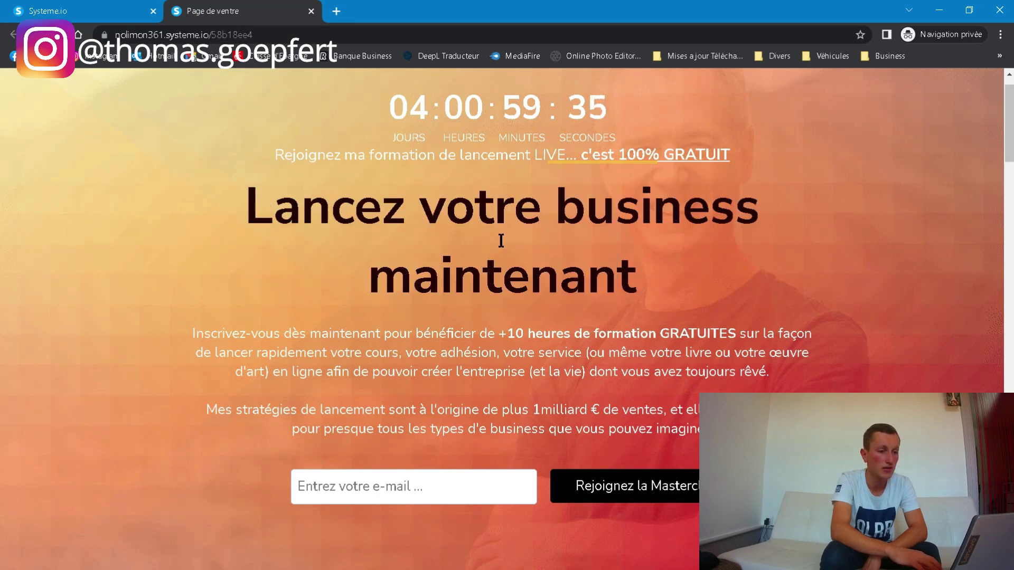
click(106, 11)
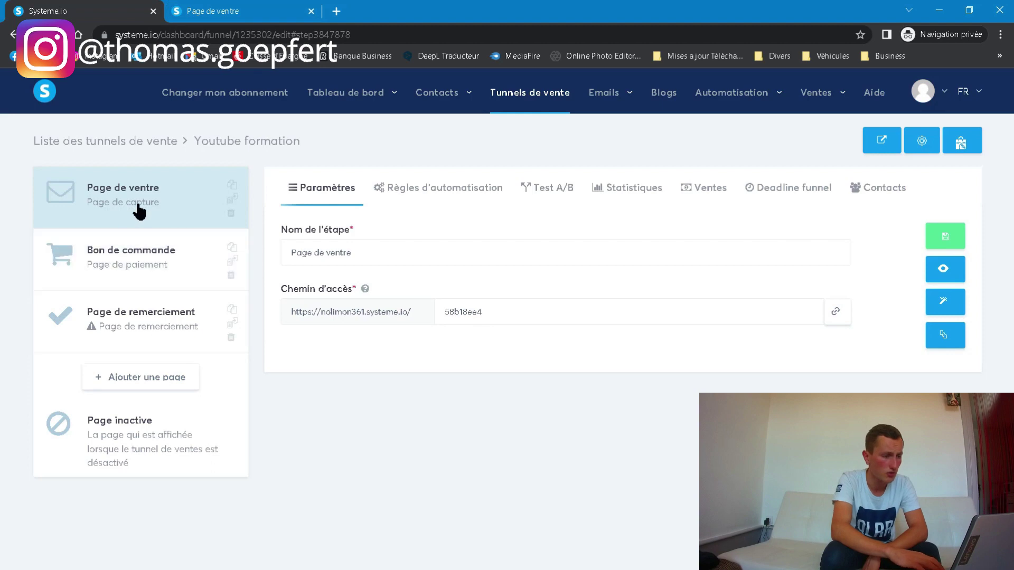
- Open "Page de ventre" in the page editor and change its main headline to "Lancez votre votre chaine YouTube Maintenant"
click(943, 299)
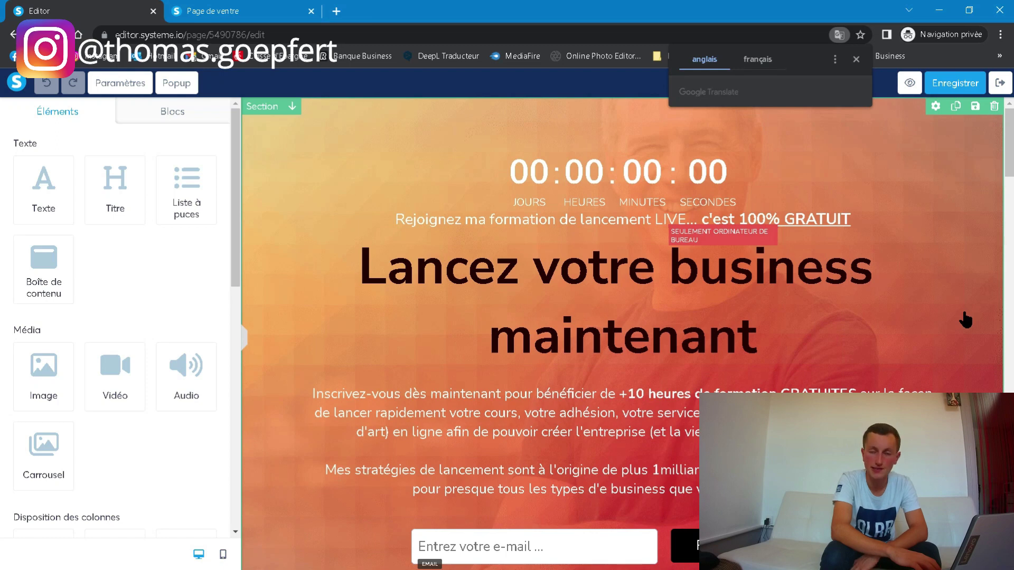
double_click(553, 279)
click(549, 278)
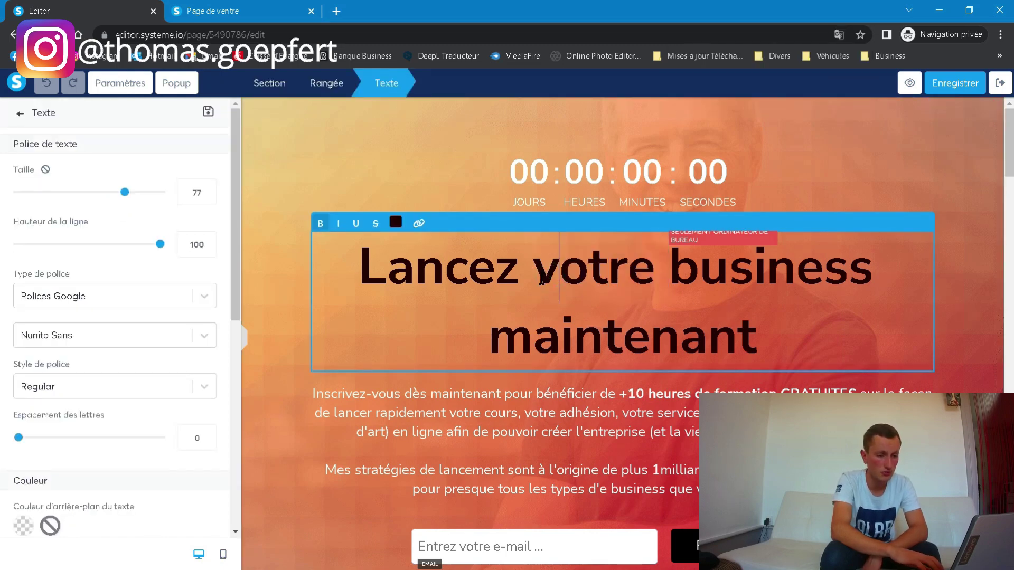
drag(534, 272, 901, 370)
click(714, 264)
text(vot)
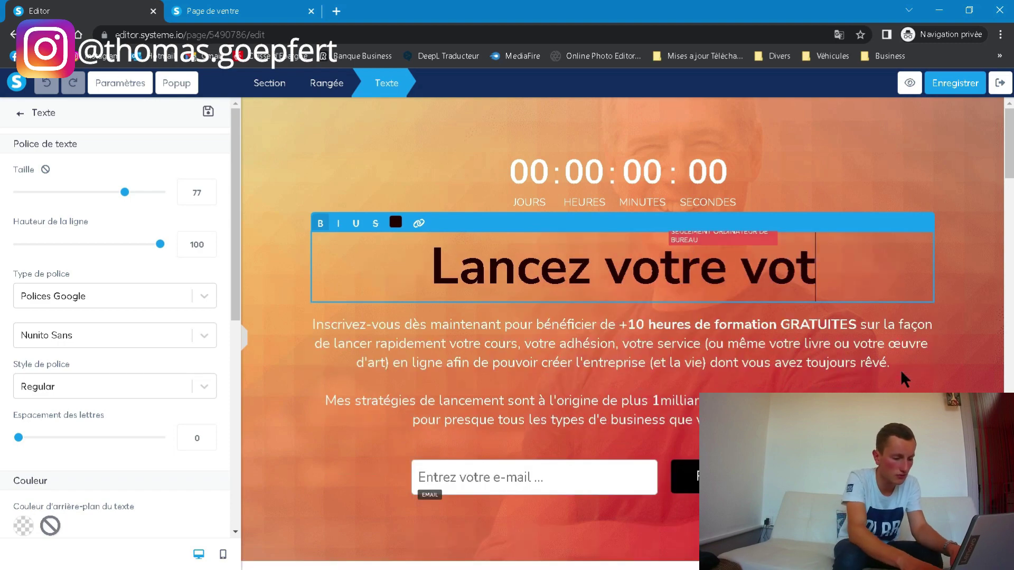
text(re chaine)
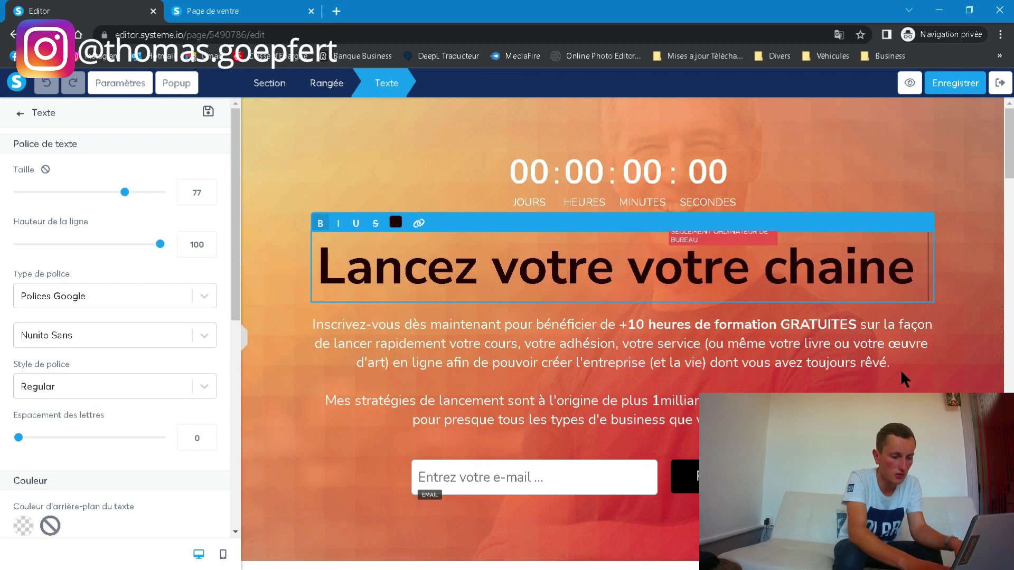
text( YouTube MAi)
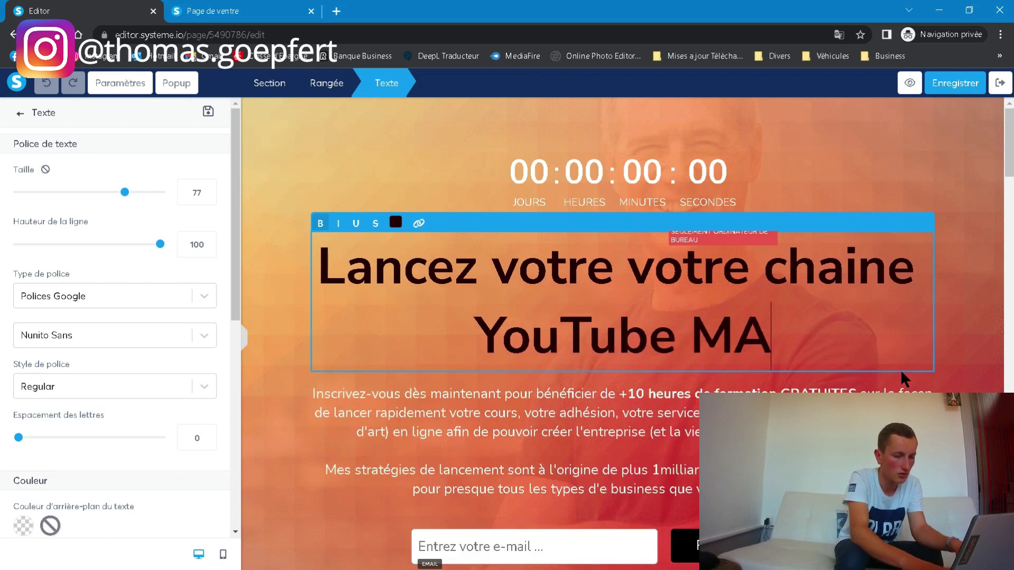
key(BackSpace)
key(BackSpace)
text(aintenant)
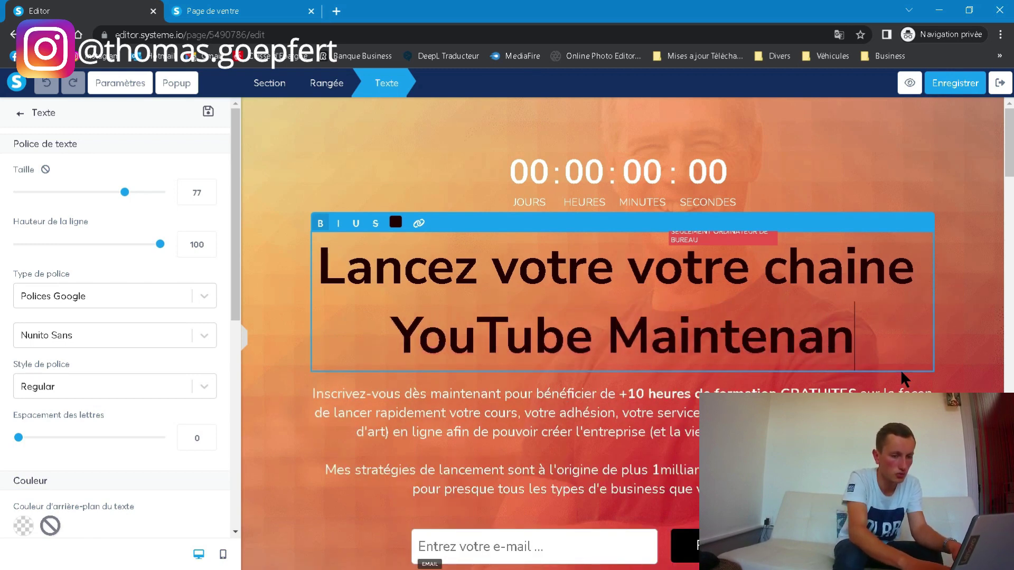
click(957, 301)
- Change the text of the black "Rejoignez la Masterclass" button beside the e-mail field to "Devenez YouTuber"
scroll(958, 304, down, 2)
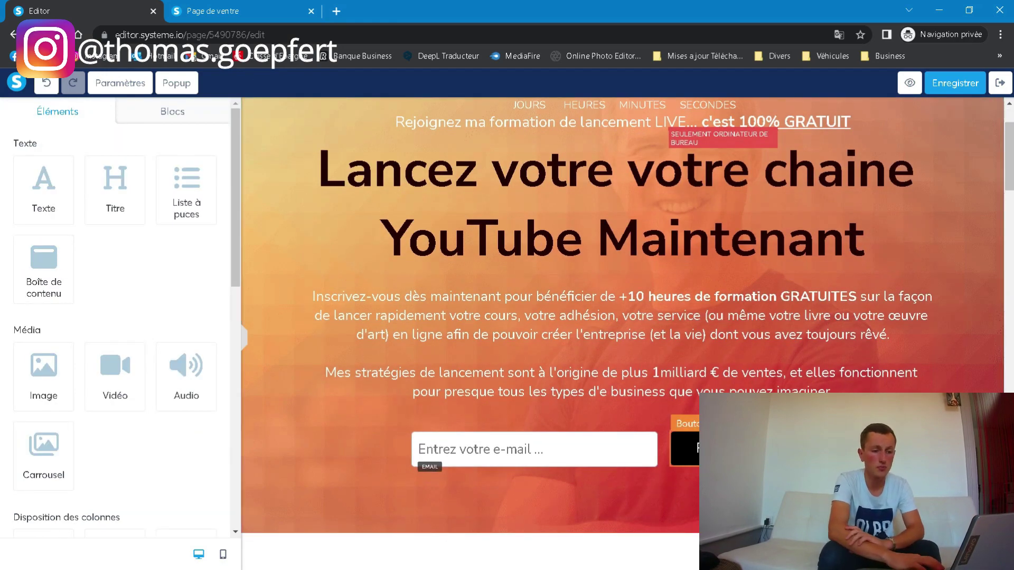
click(685, 449)
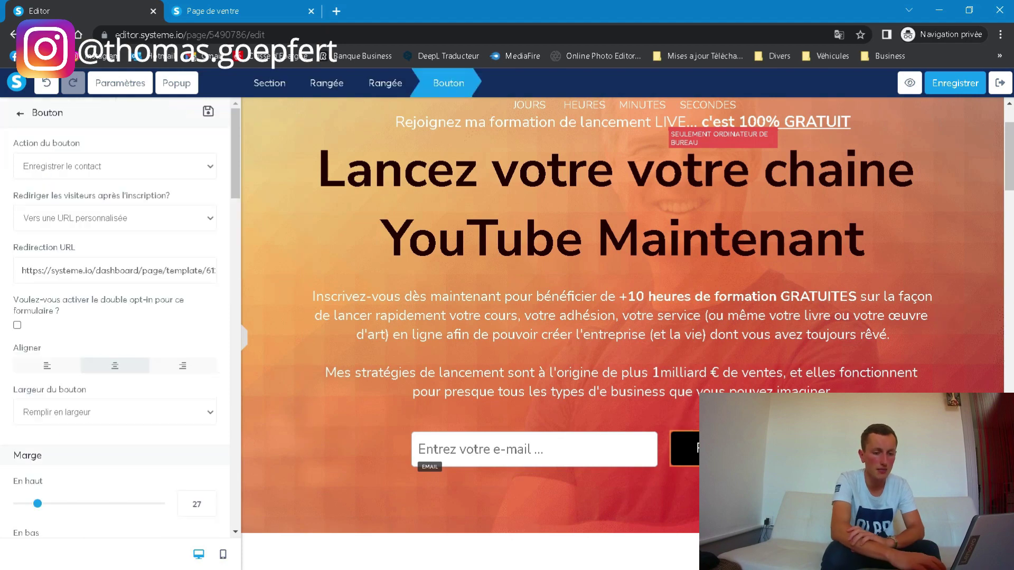
key(Escape)
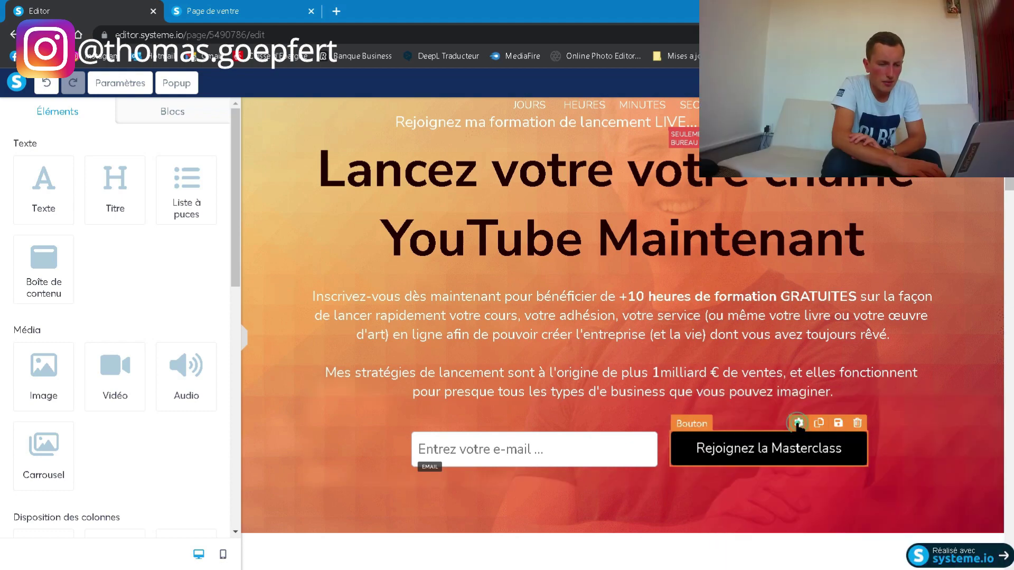
click(798, 423)
scroll(90, 353, down, 7)
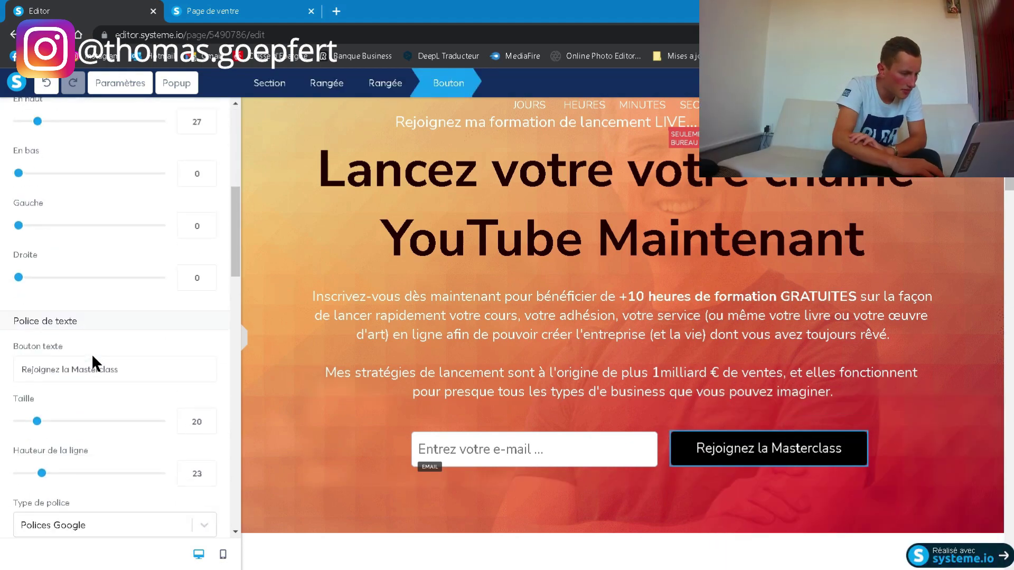
scroll(91, 353, down, 12)
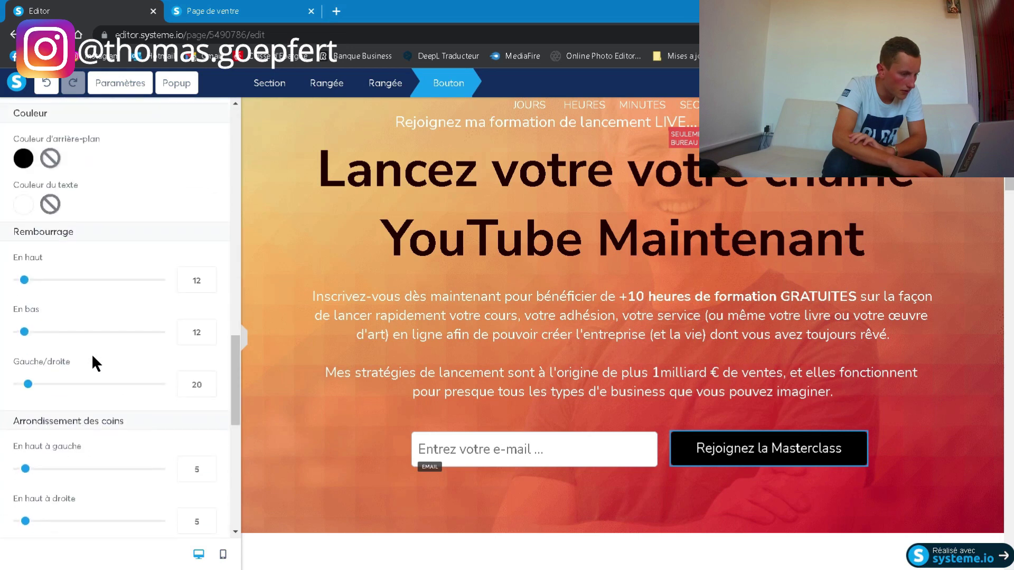
scroll(93, 356, down, 5)
scroll(93, 357, up, 20)
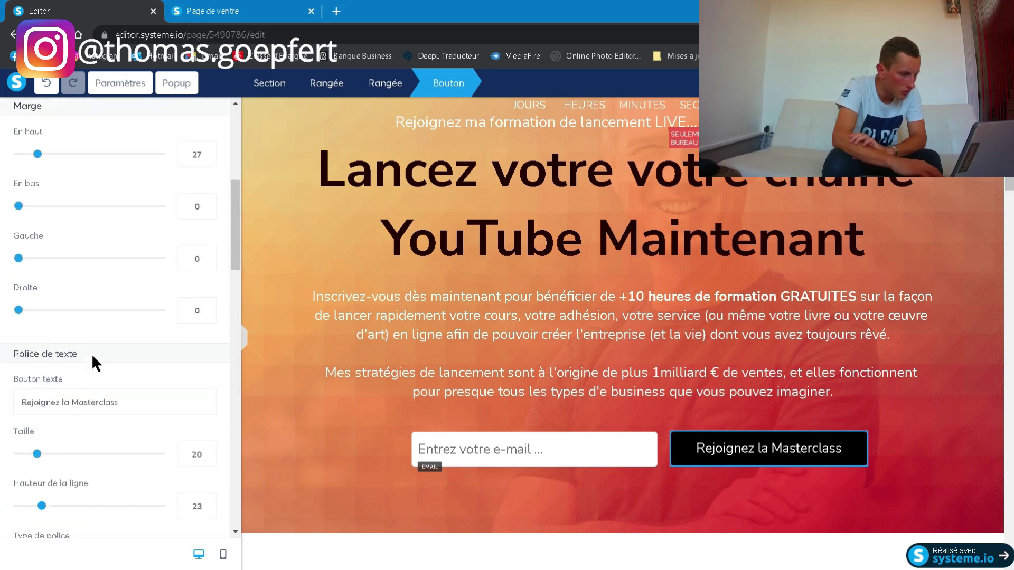
drag(124, 401, 5, 406)
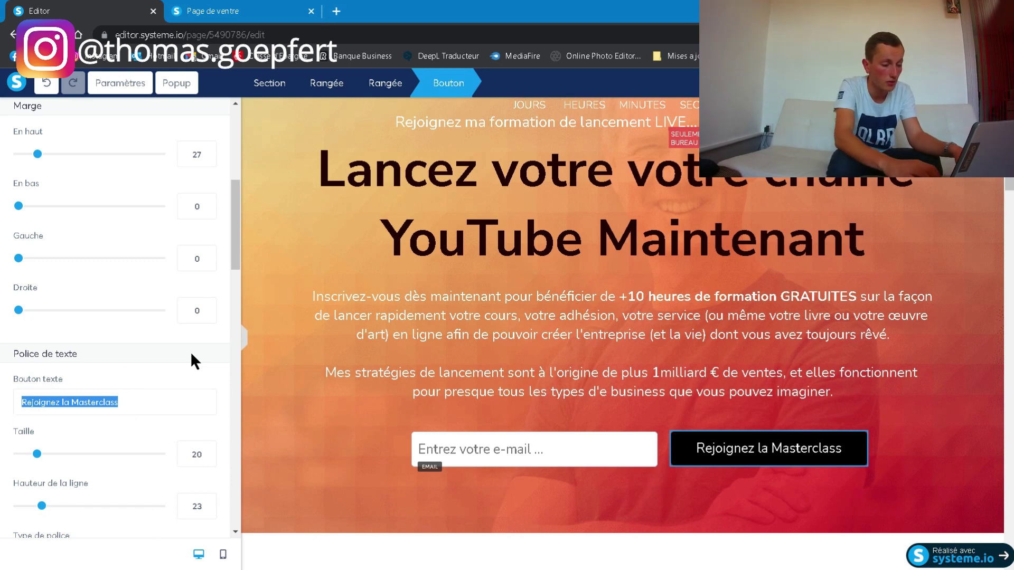
text(Devenez)
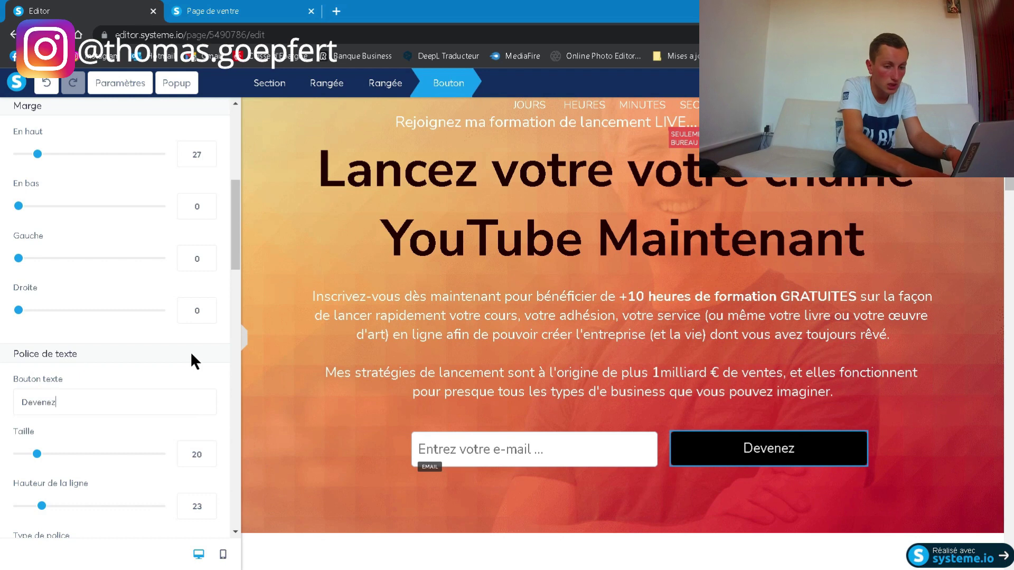
text( YouTube)
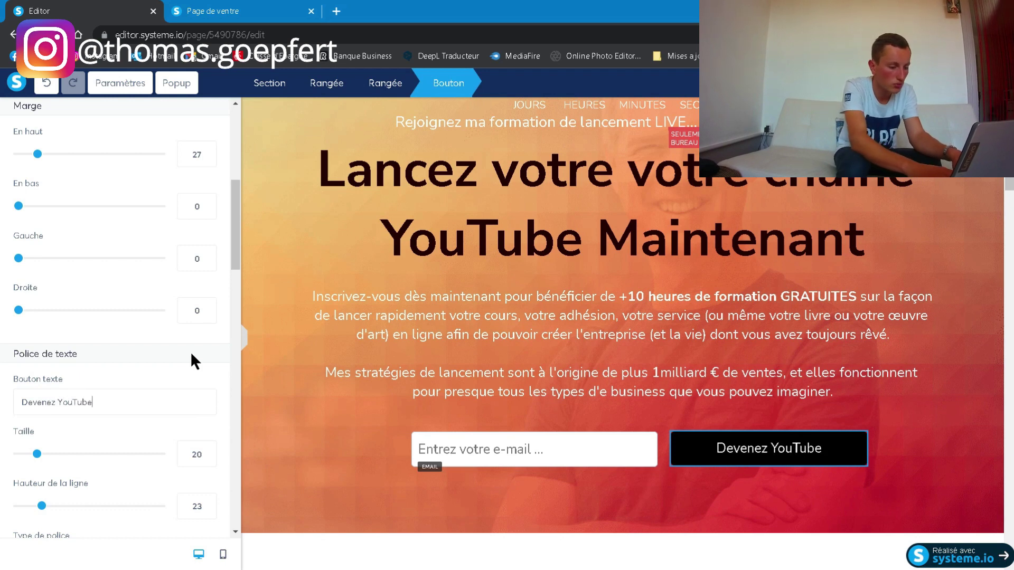
text(r)
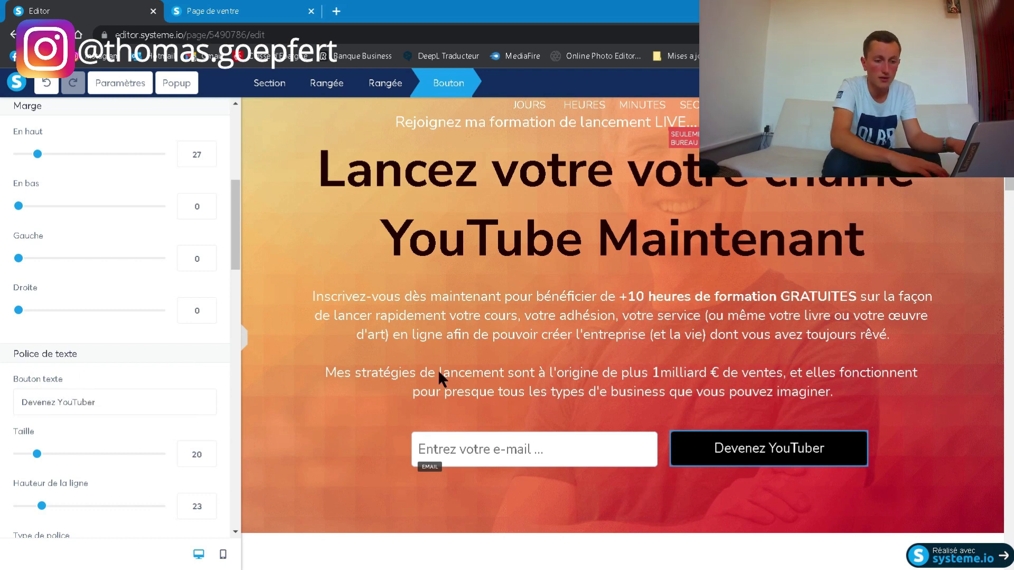
click(930, 401)
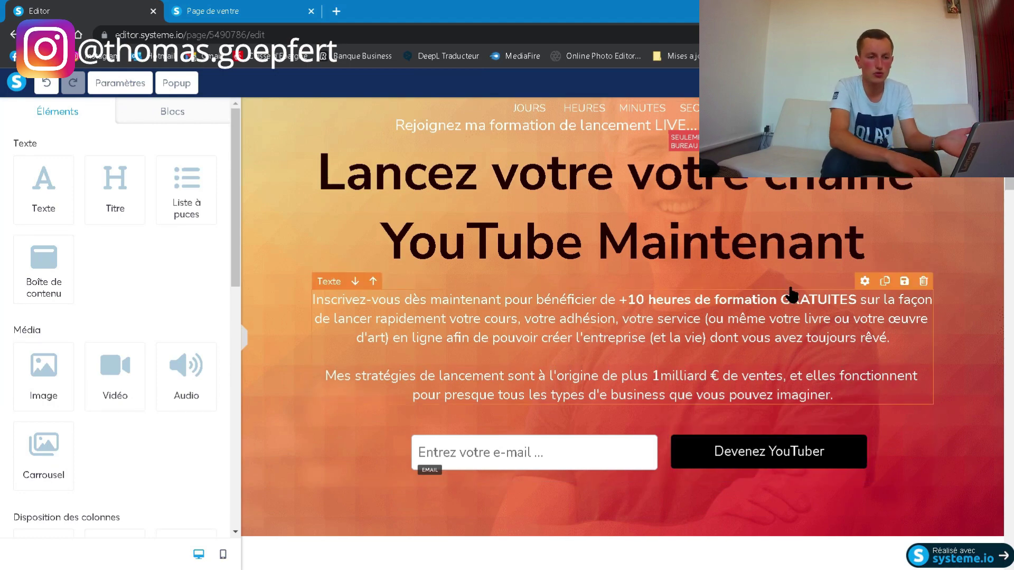
- Save the edited capture page and exit the editor to the funnel settings
scroll(792, 306, up, 2)
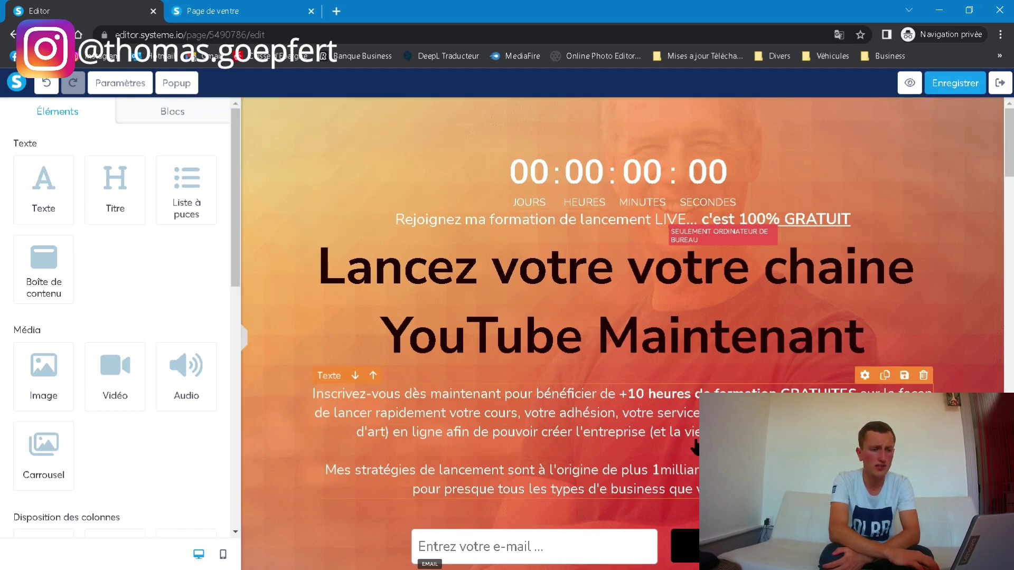
click(969, 89)
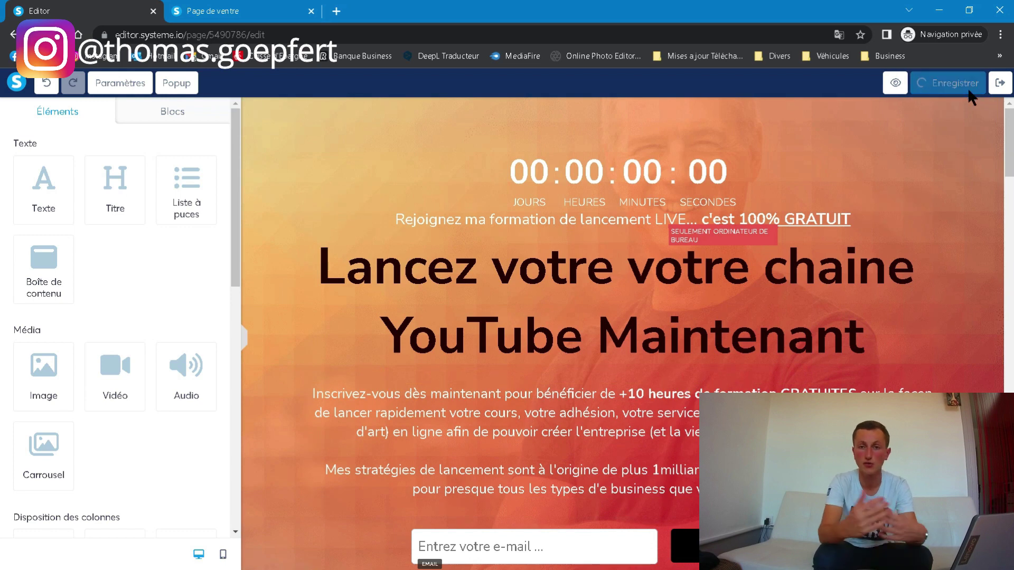
click(997, 83)
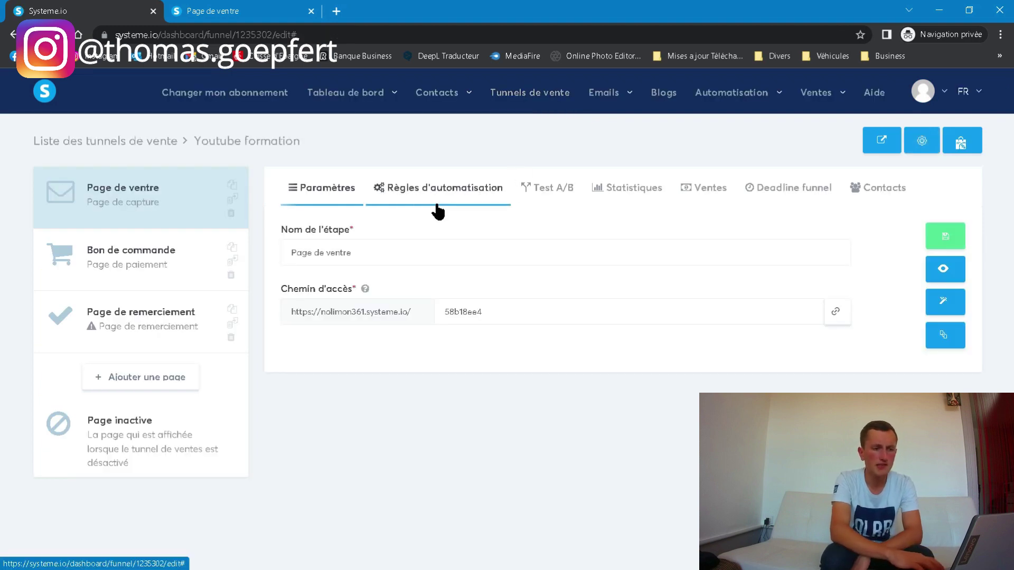
- Review the funnel's A/B test, statistics, sales, deadline funnel and contacts sections
click(570, 200)
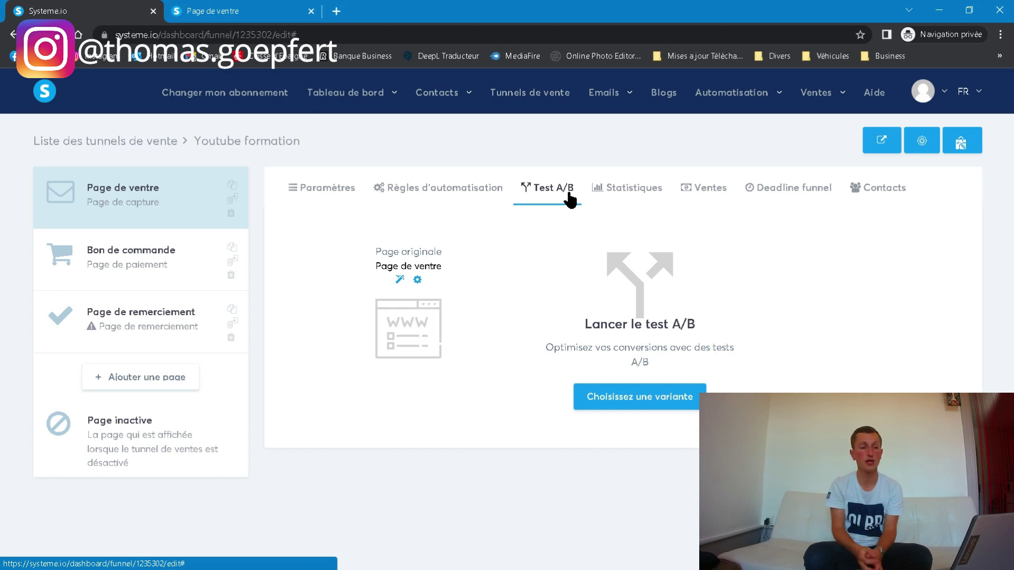
click(613, 198)
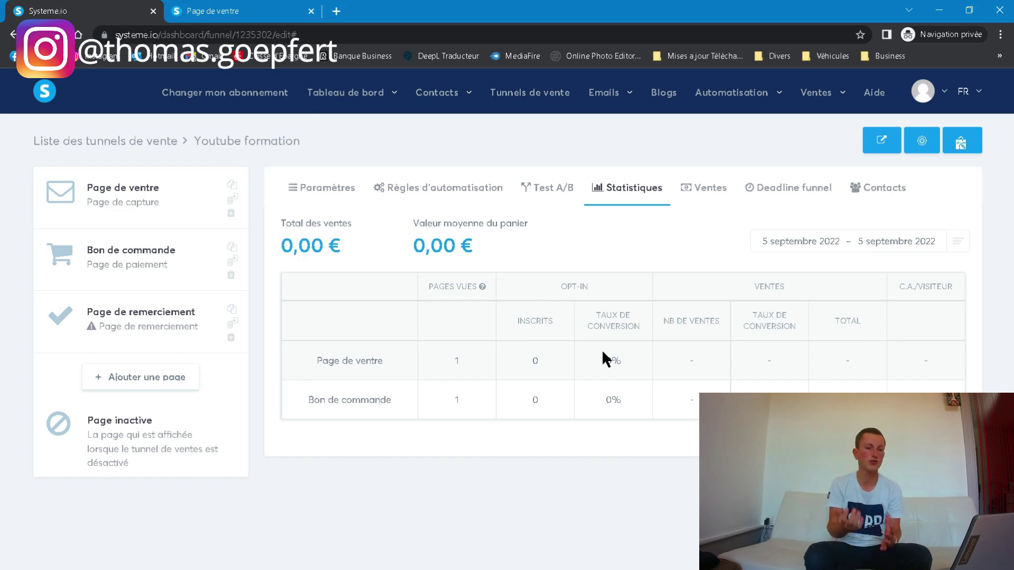
click(696, 196)
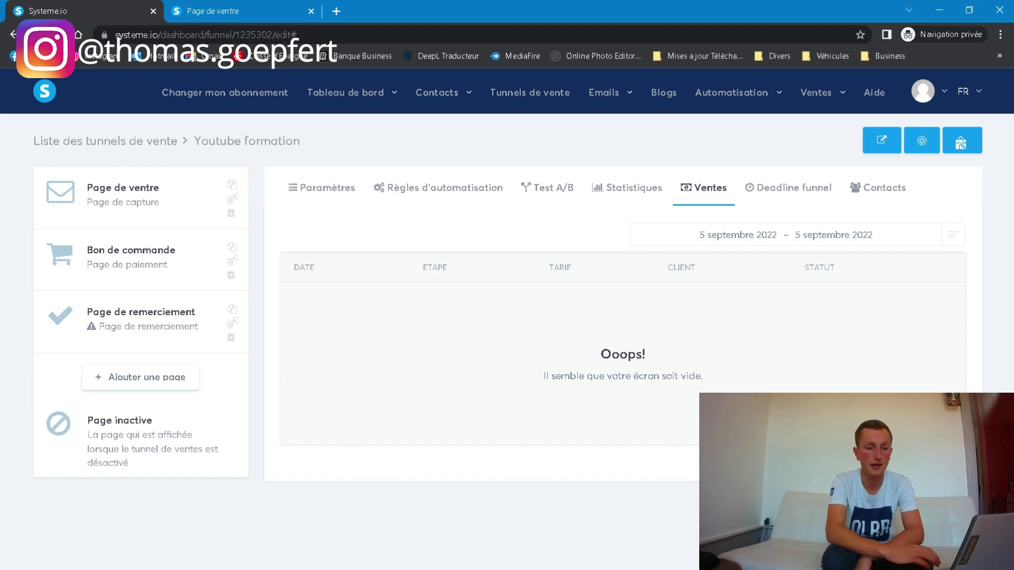
click(798, 187)
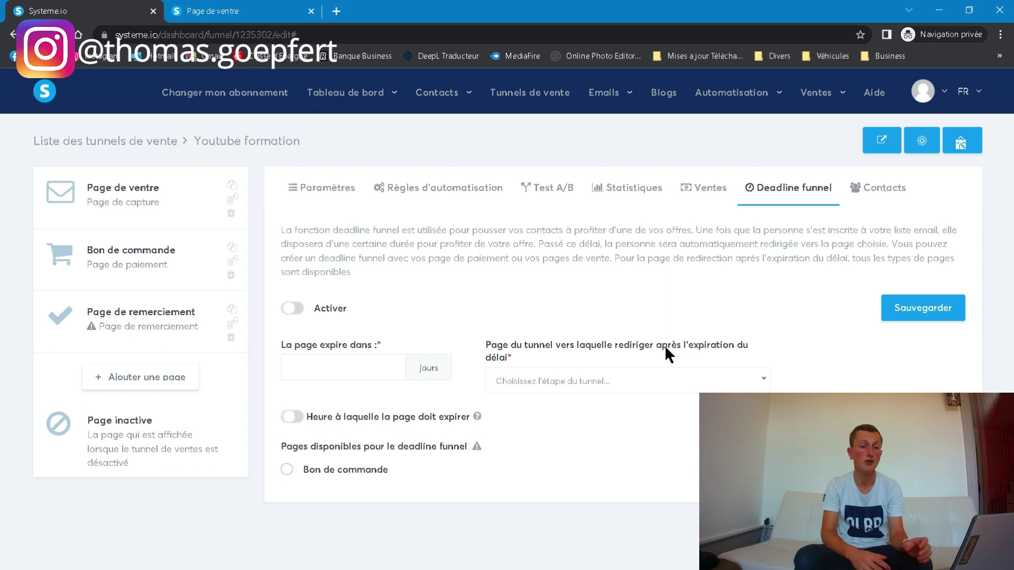
click(878, 197)
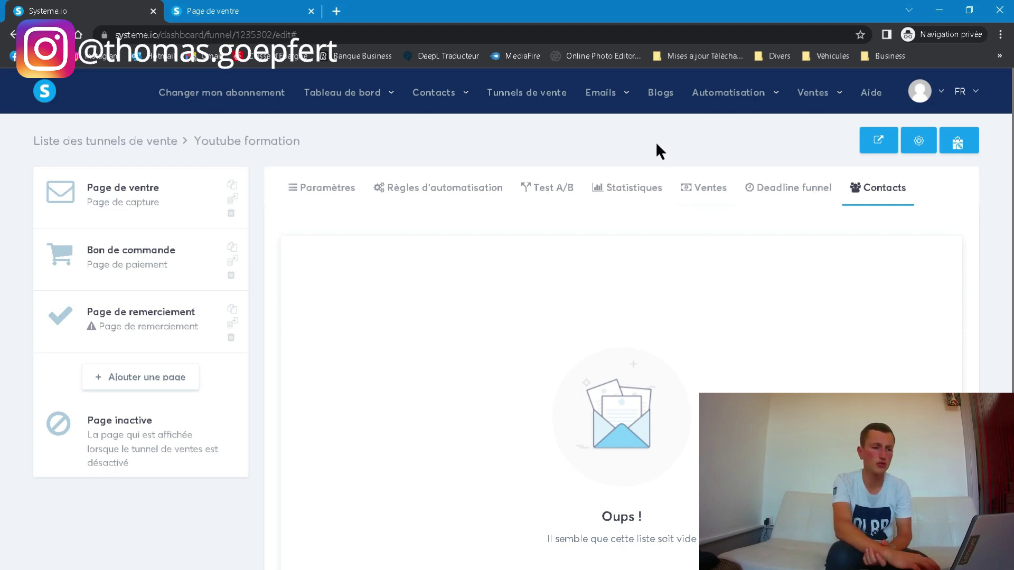
- Review the email campaigns, blogs and automation rules sections of the account
mouse_move(614, 103)
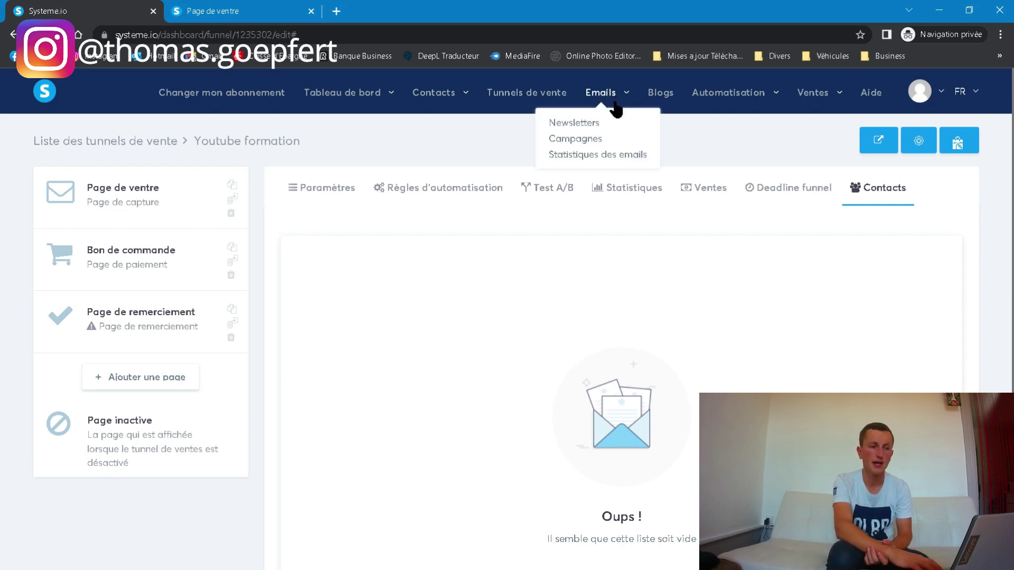
click(586, 127)
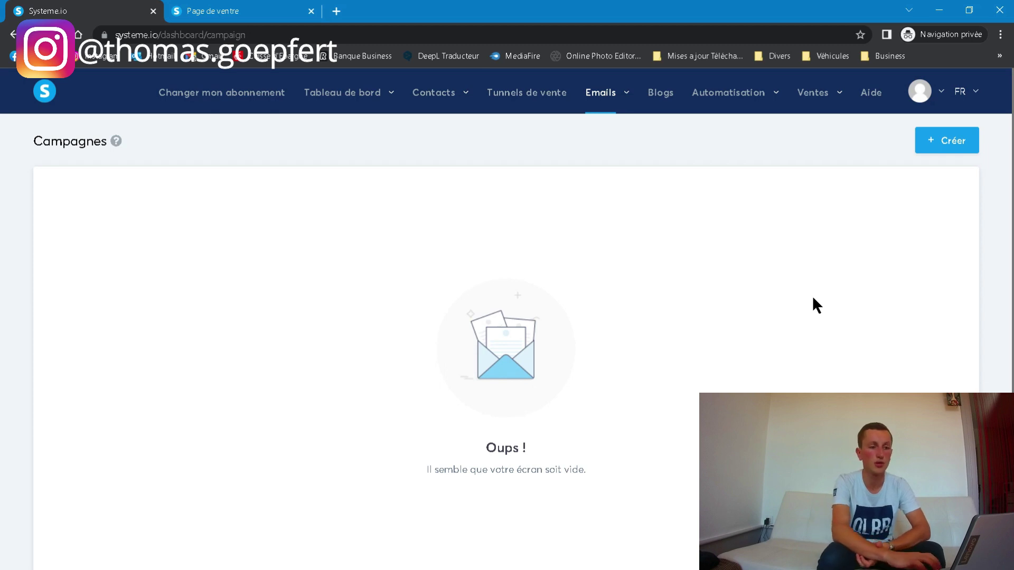
click(659, 95)
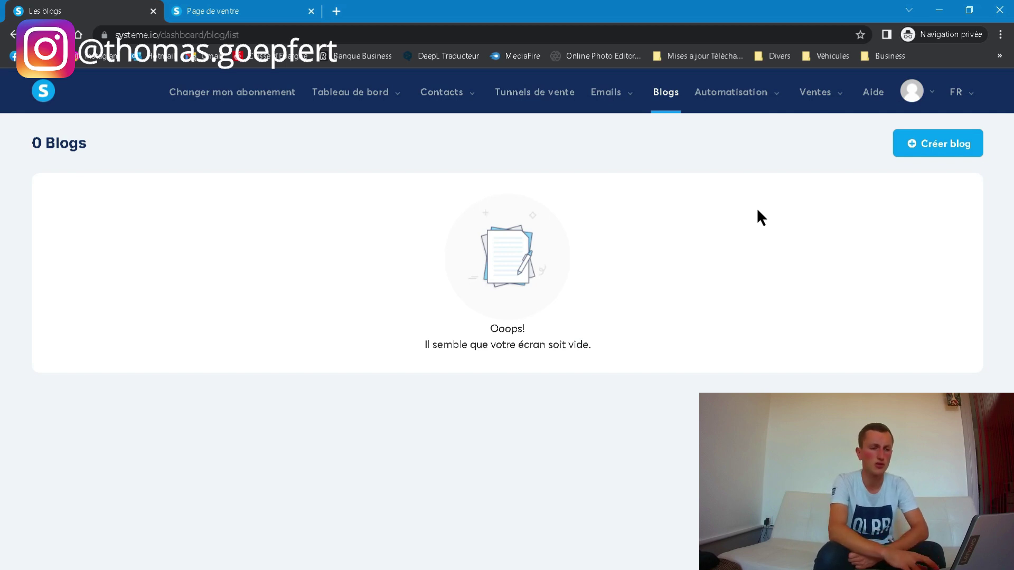
mouse_move(745, 104)
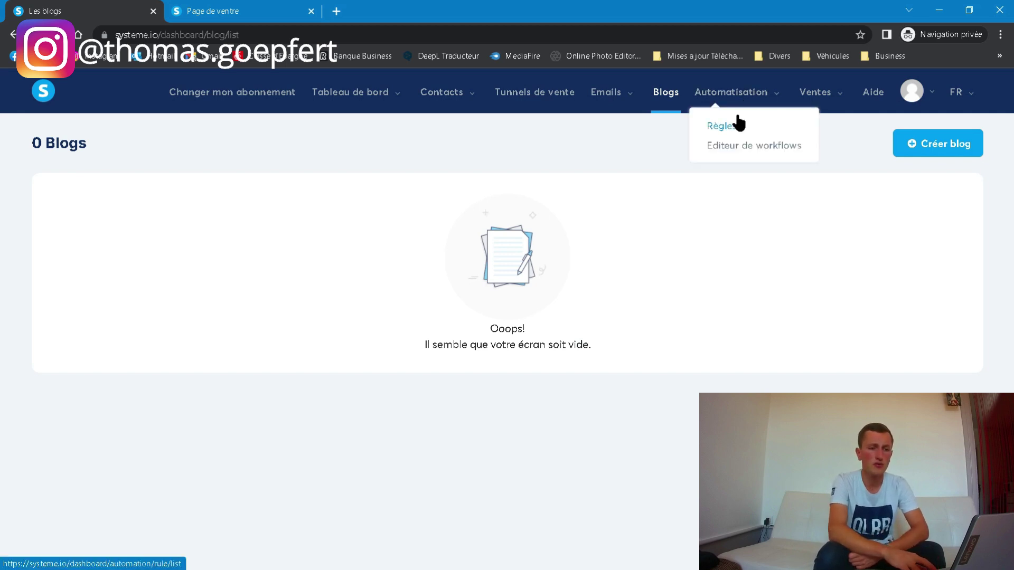
click(738, 125)
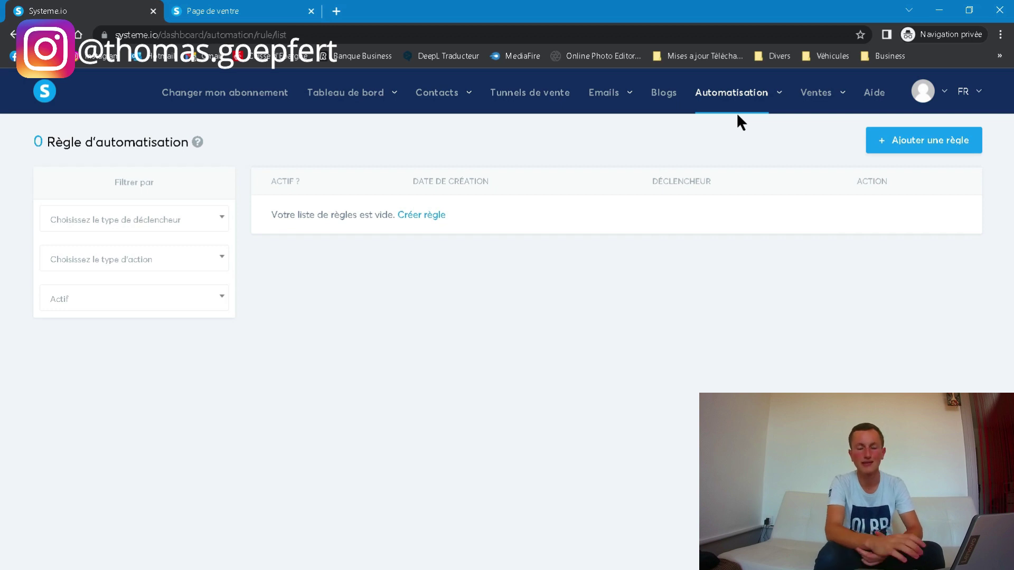
- View the physical products section and its new-product form, then close the form without creating a product
mouse_move(821, 100)
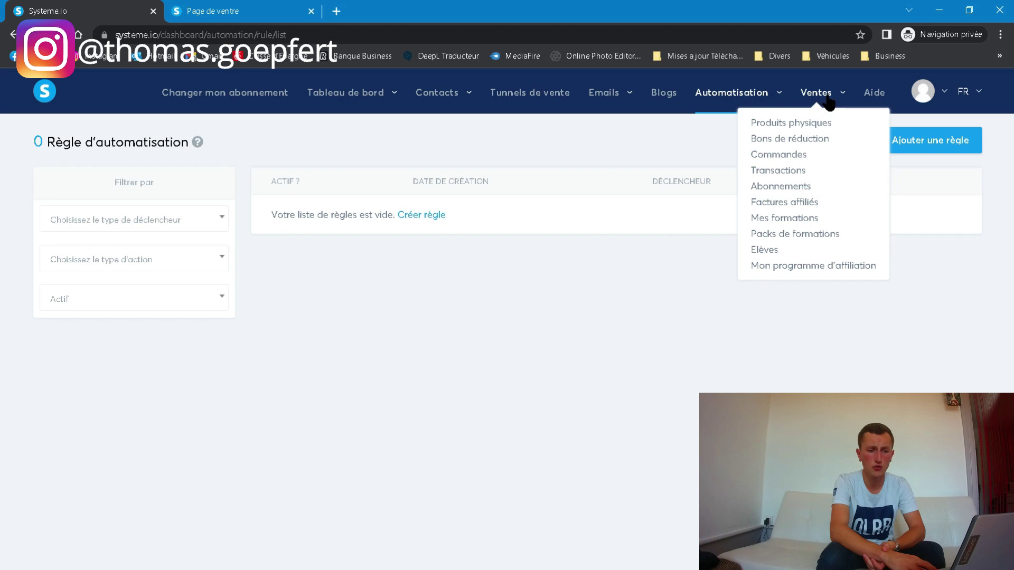
click(815, 125)
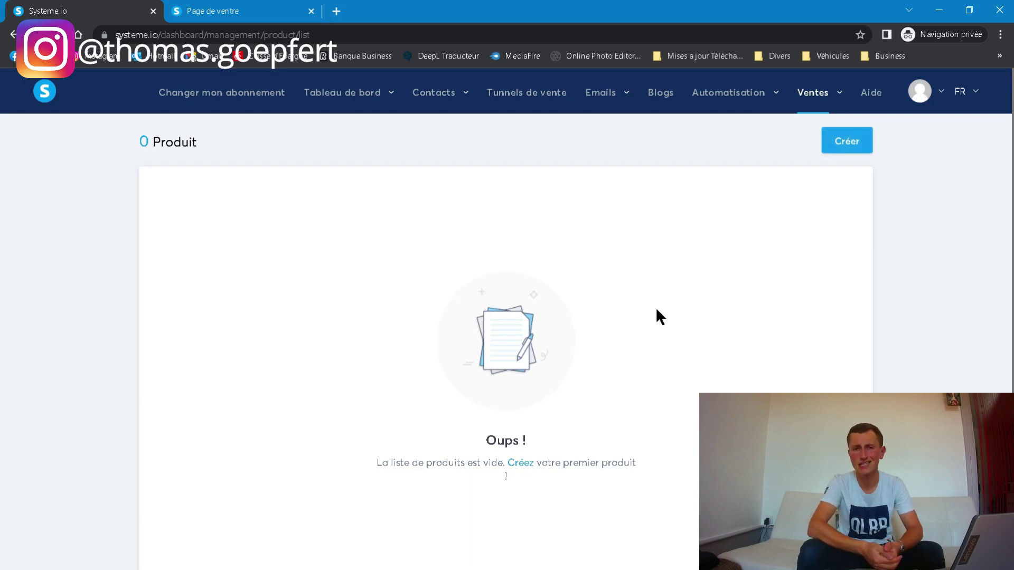
click(852, 140)
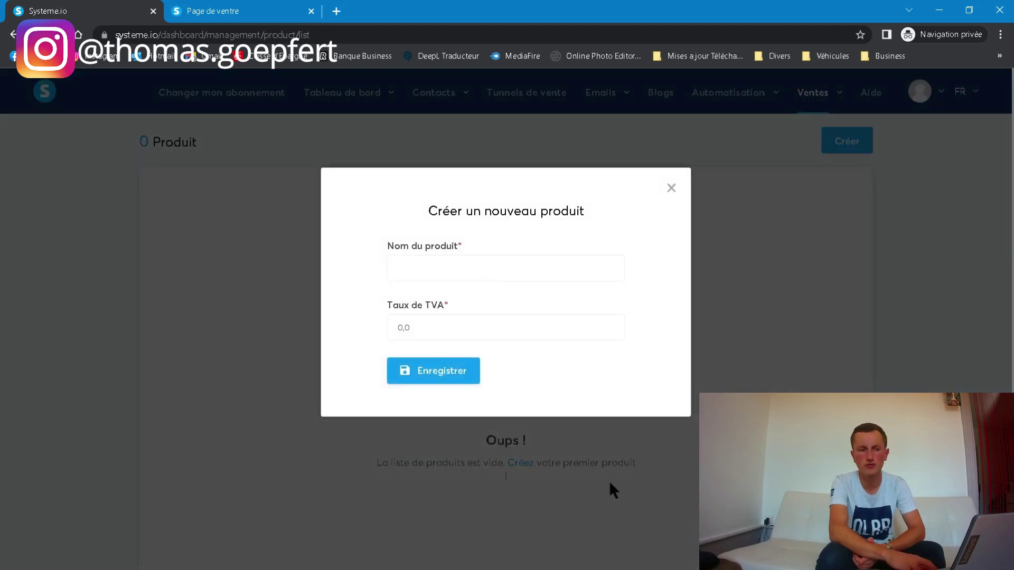
click(672, 188)
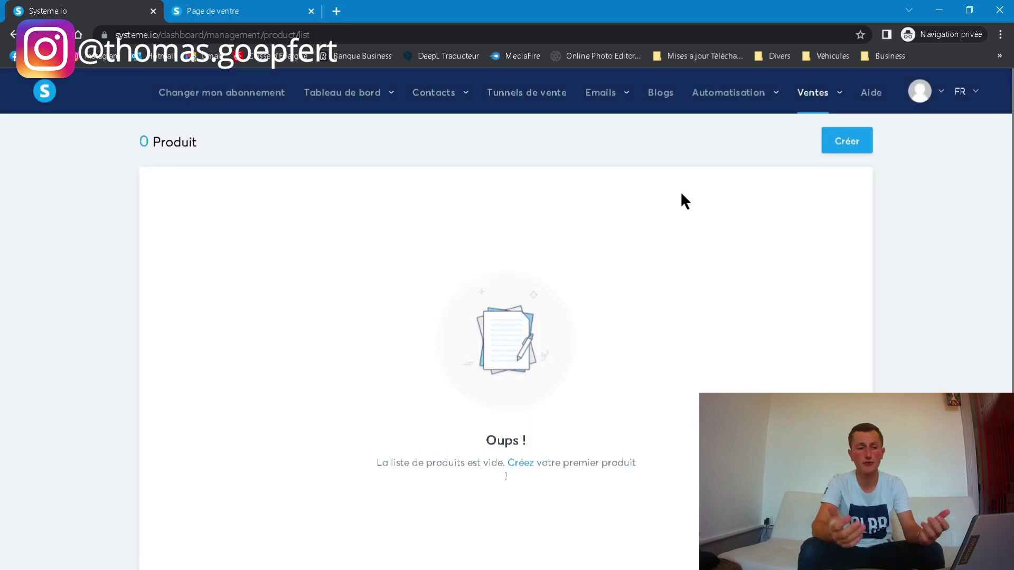
- Review the sales area's courses (Mes formations), course bundles (Packs de formations) and students (Elèves) sections
click(813, 92)
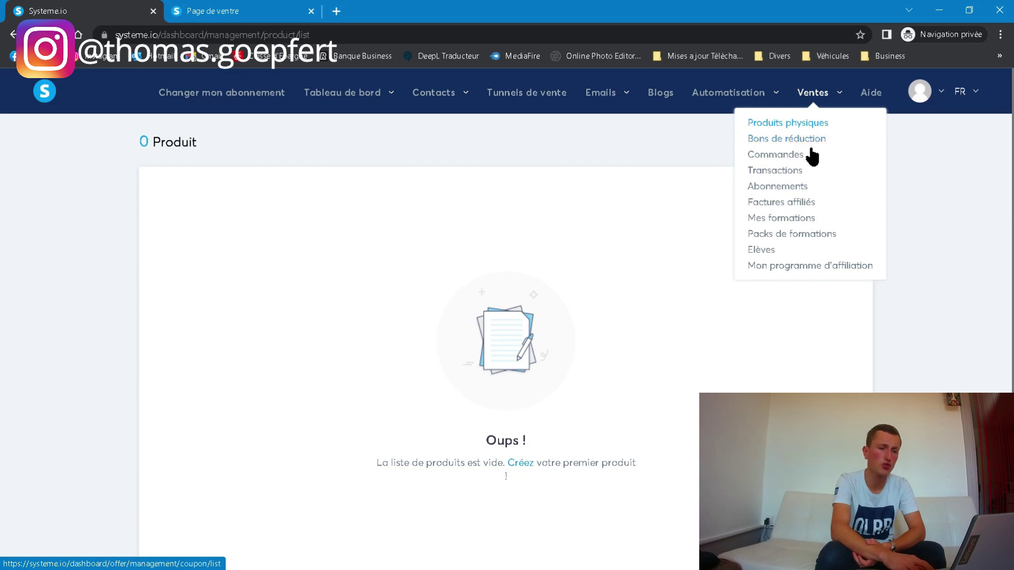
click(793, 221)
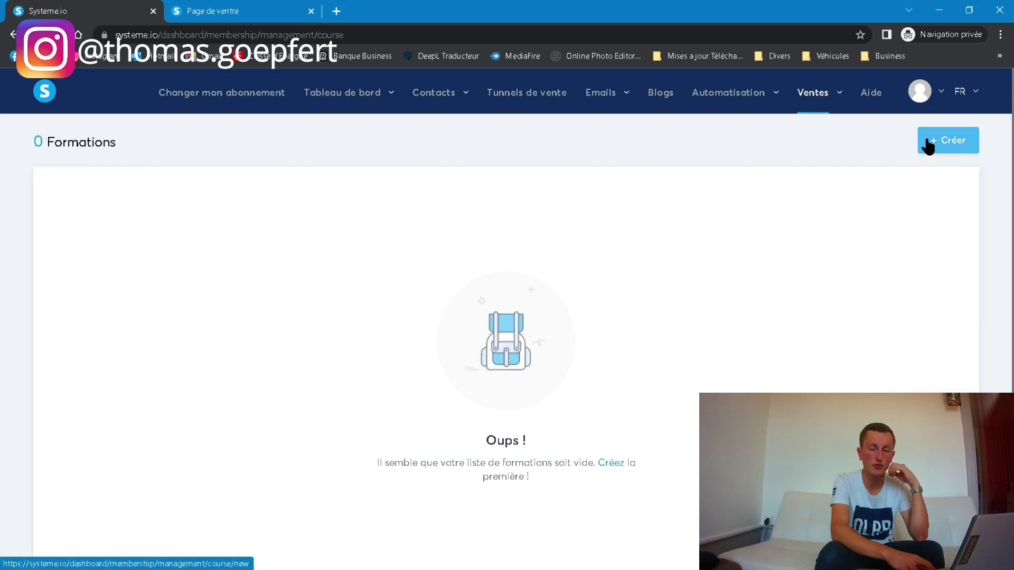
mouse_move(826, 103)
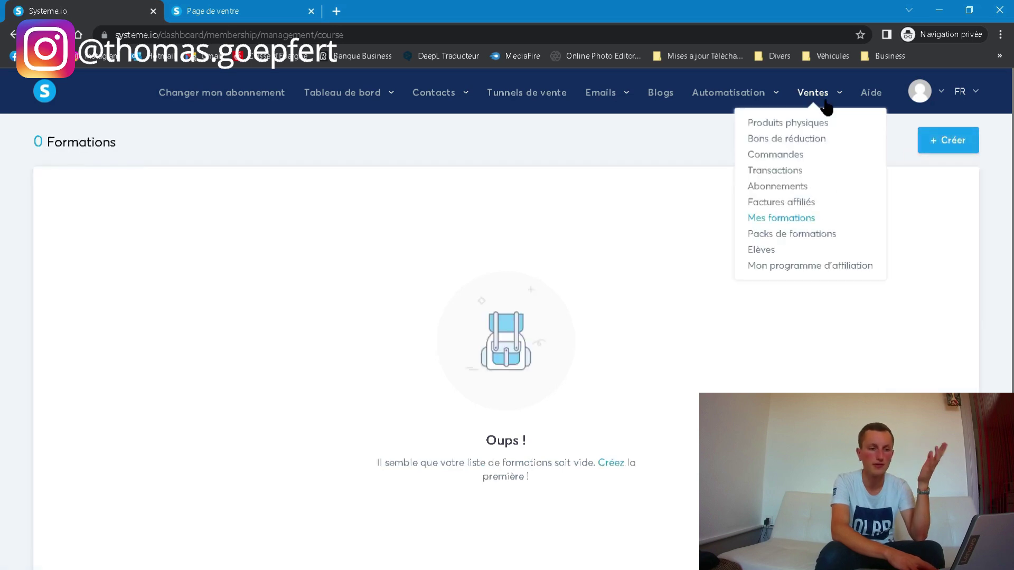
click(829, 236)
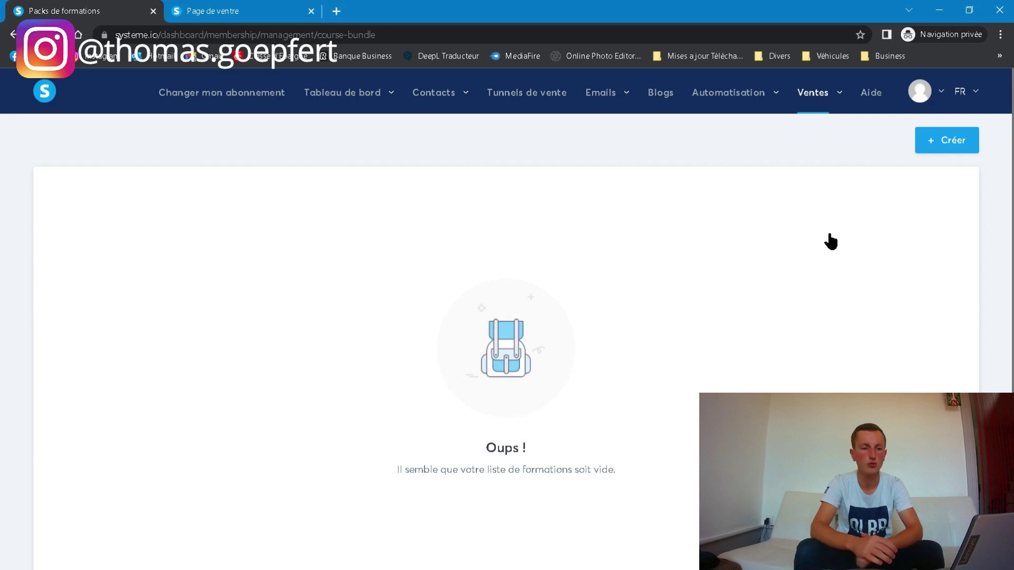
click(813, 92)
click(769, 257)
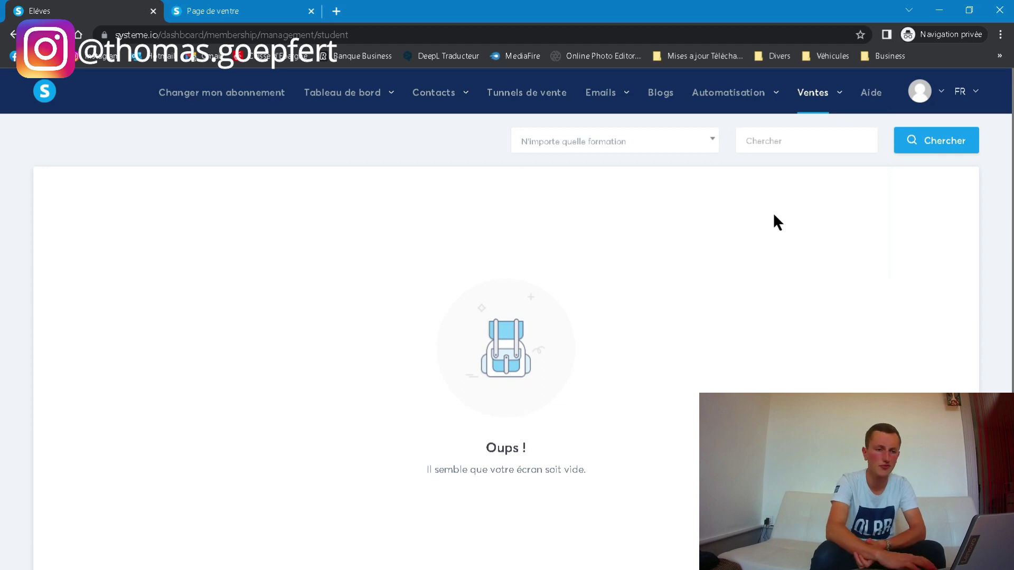
- View the affiliate program dashboard (Mon programme d'affiliation) and bring up the account profile options
click(814, 93)
click(795, 270)
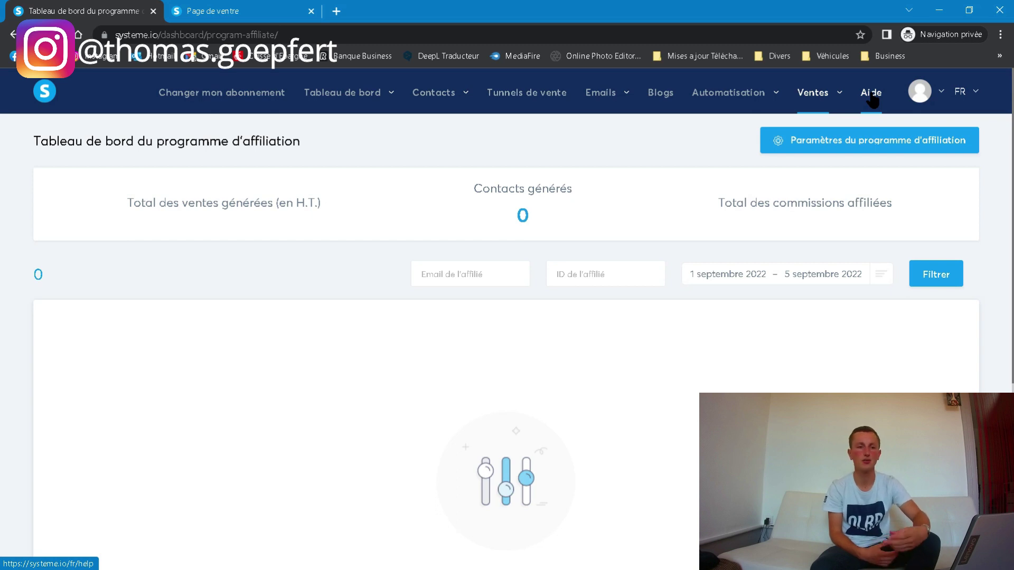
mouse_move(927, 100)
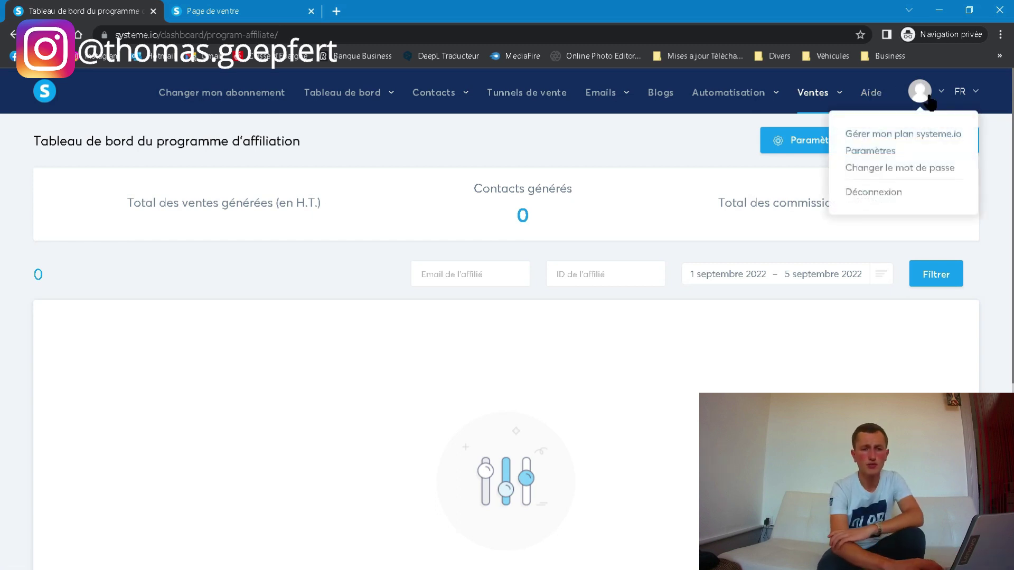